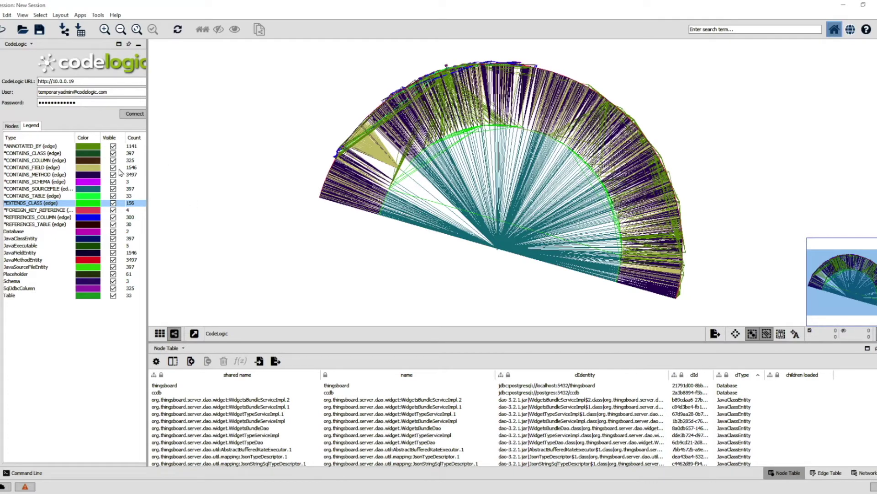
Arrange the network with the yFiles Hierarchic Layout and hide the JavaExecutable nodes
left_click(66, 16)
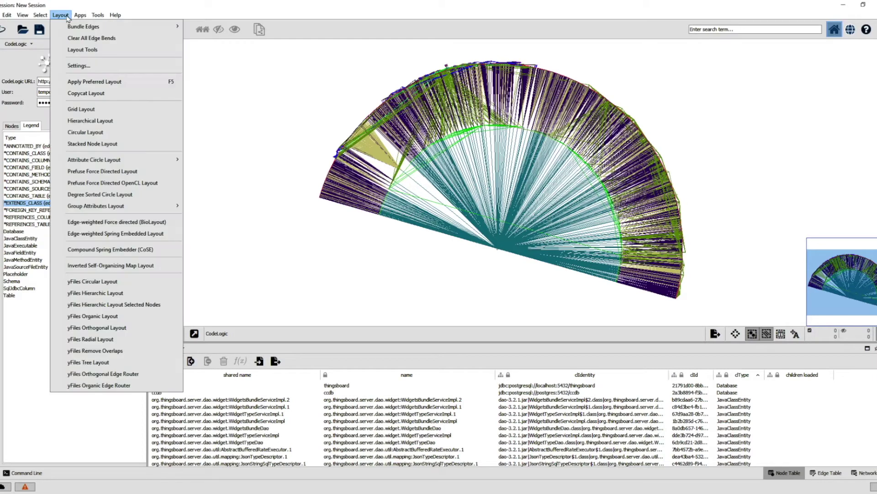
left_click(104, 294)
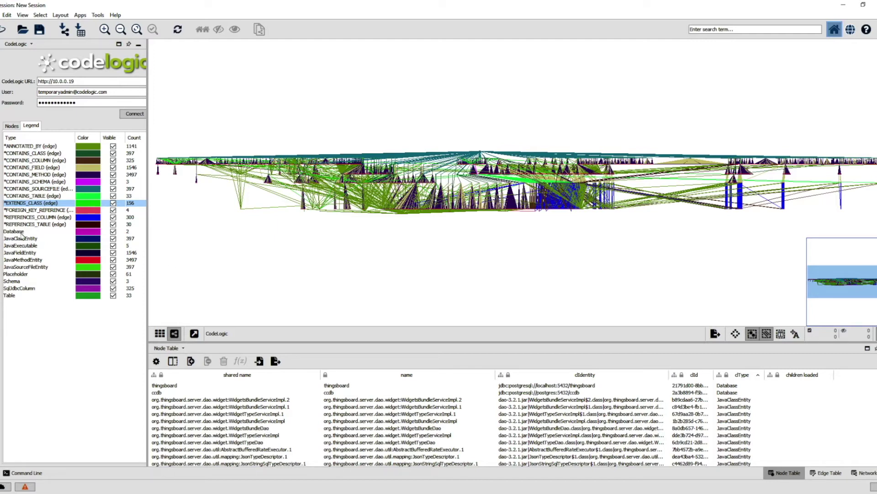
left_click(18, 247)
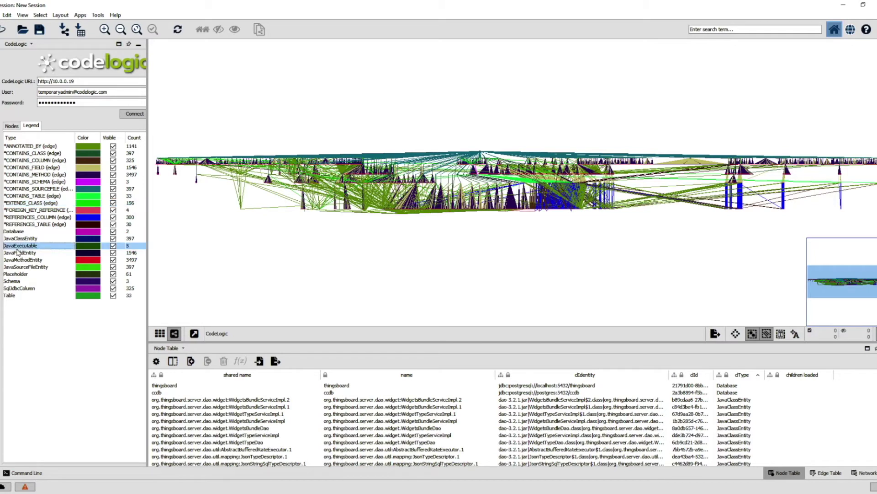
left_click(113, 246)
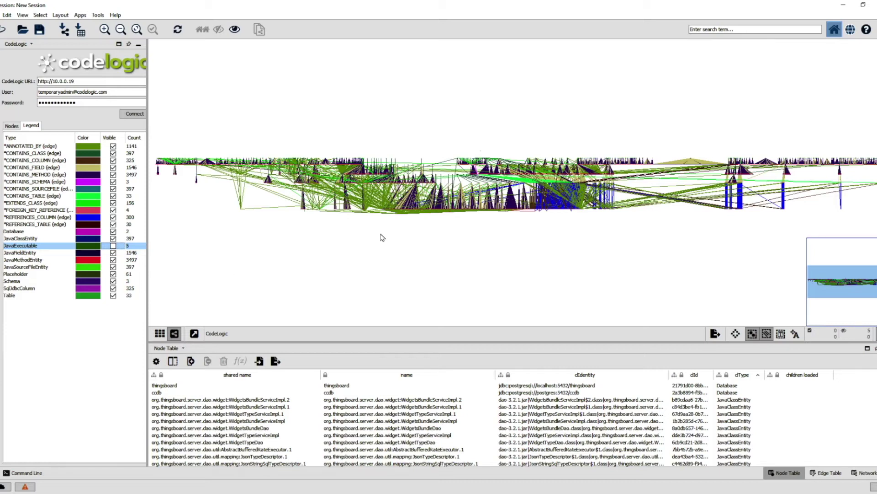
Inspect the Autowired placeholder node where the ANNOTATED_BY edges converge below the method nodes, and clear the selection
scroll(382, 237, "up", 6)
scroll(479, 233, "up", 8)
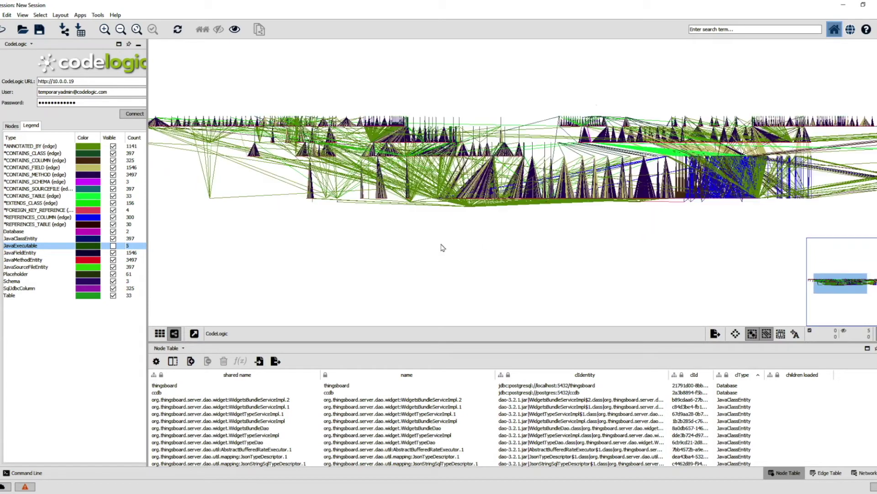
left_click_drag(307, 293, 389, 281)
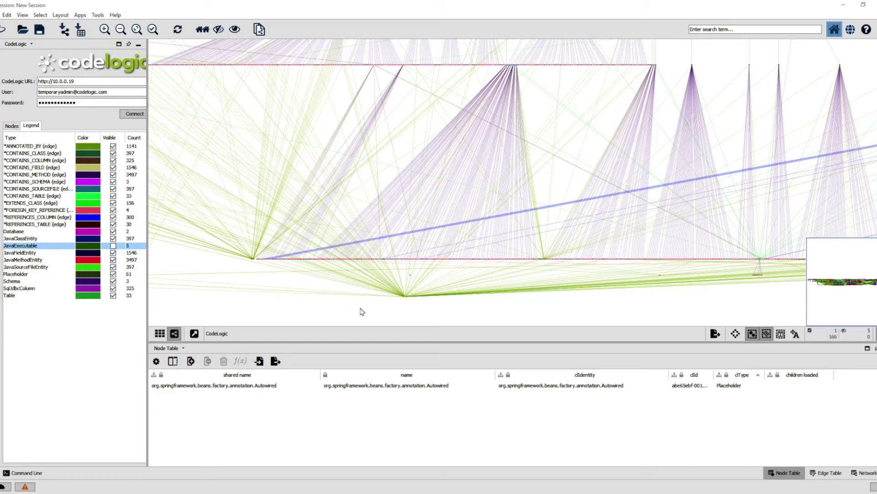
left_click(269, 322)
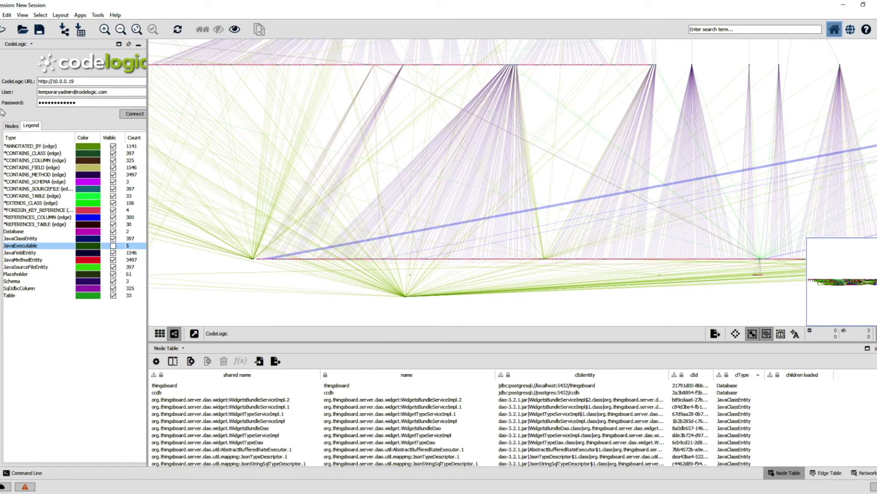
Create a column filter that selects nodes whose clType contains "Place"
left_click(1, 133)
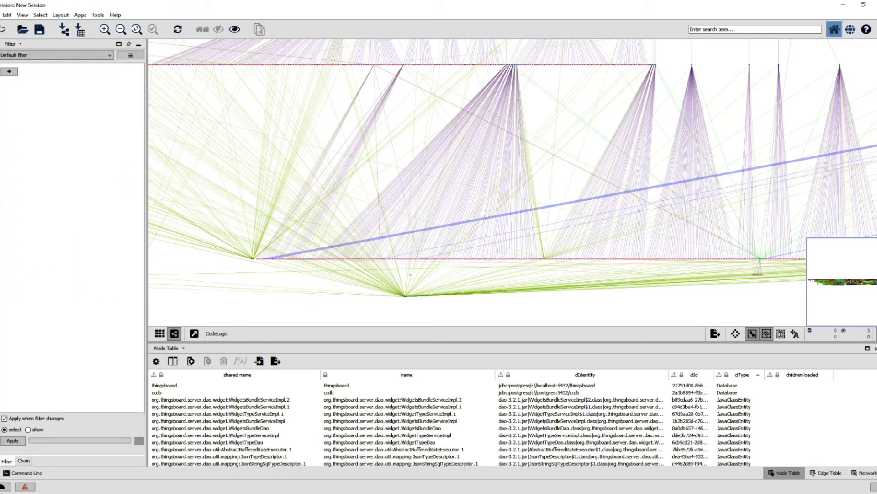
left_click(9, 72)
left_click(24, 84)
left_click(83, 73)
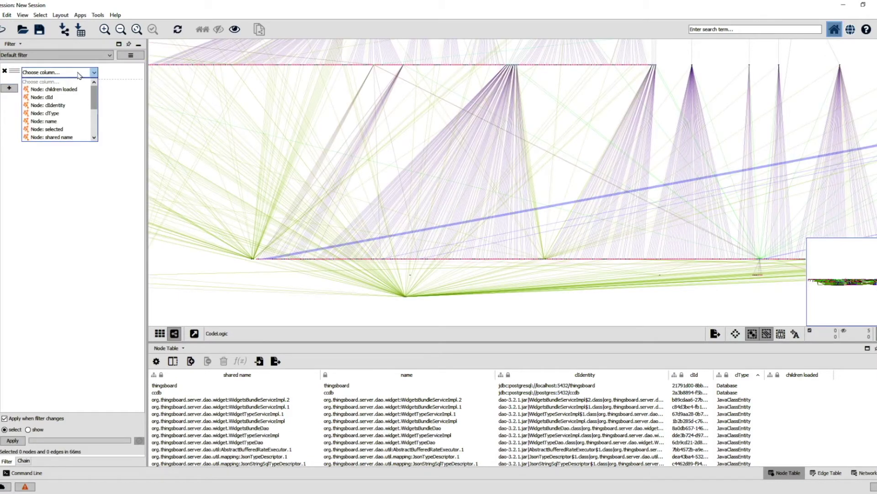
left_click(82, 113)
left_click(101, 80)
type("Place")
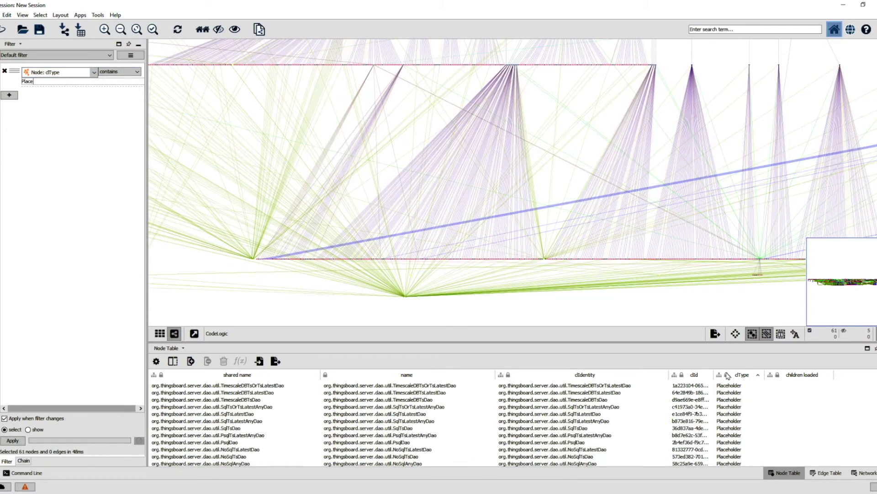
Review the names and identities of the selected Placeholder nodes in the node table
scroll(726, 389, "down", 1)
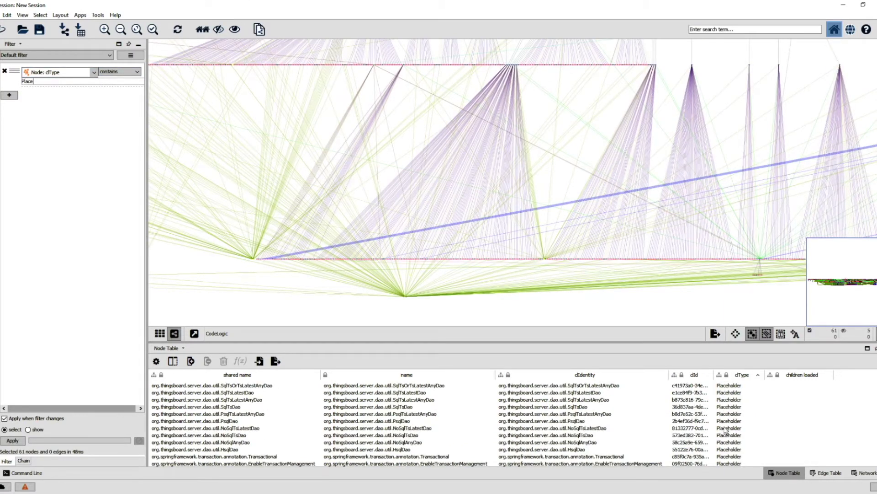
scroll(726, 429, "up", 1)
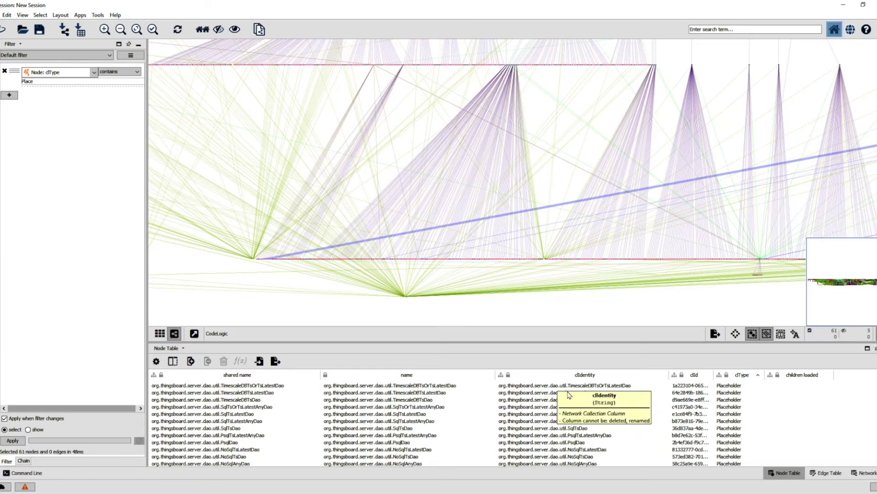
scroll(595, 465, "down", 2)
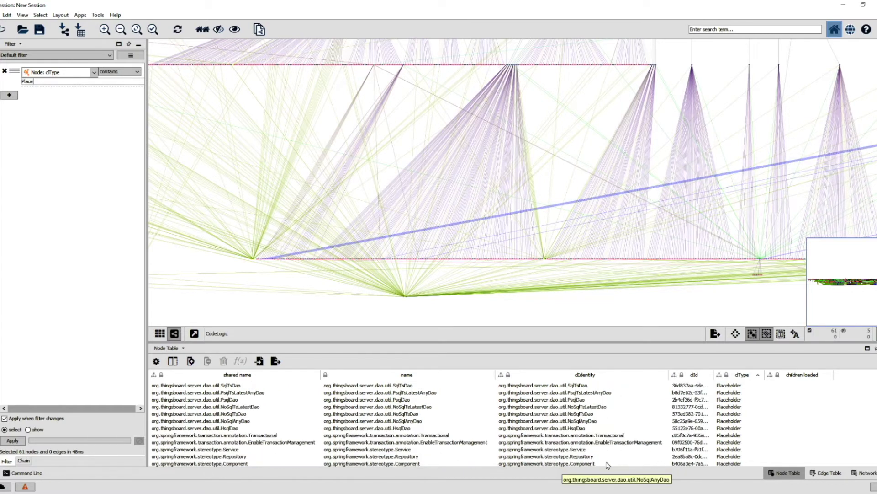
scroll(608, 465, "down", 5)
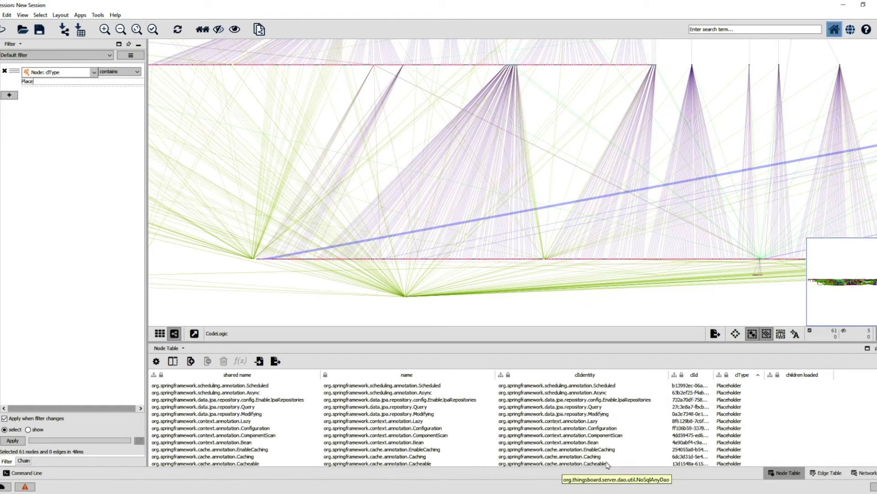
scroll(563, 438, "down", 5)
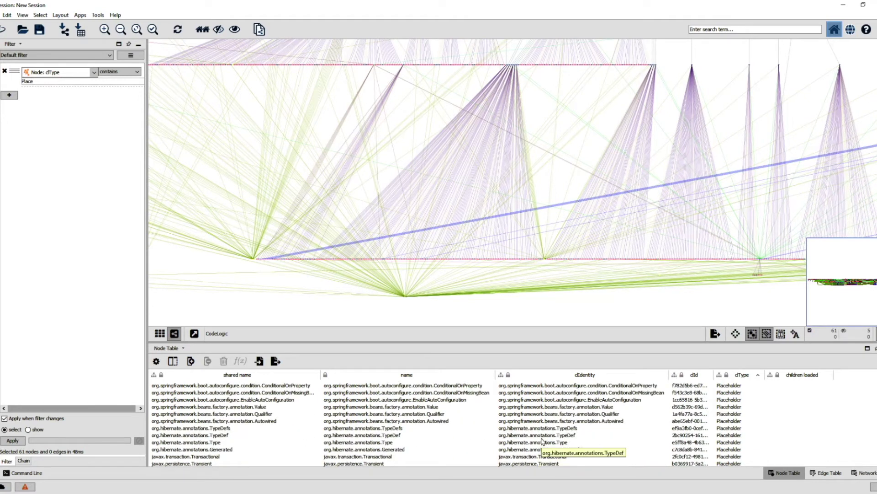
scroll(539, 453, "down", 2)
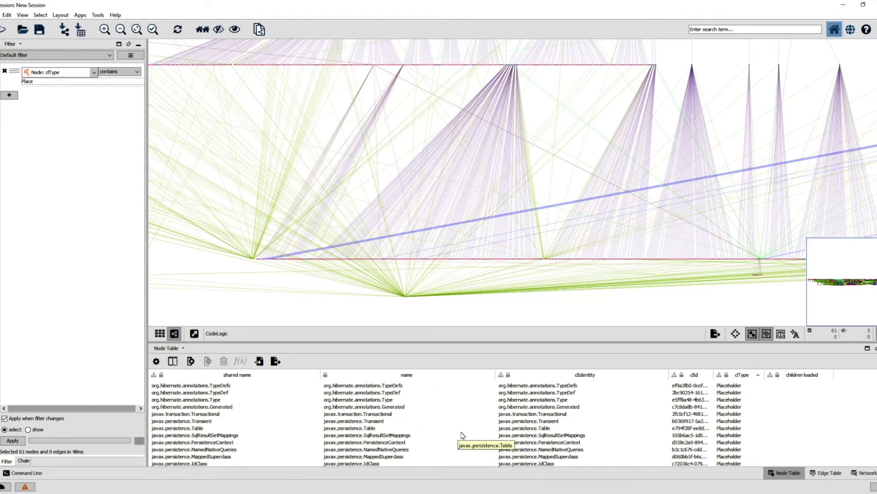
scroll(548, 452, "down", 8)
scroll(562, 452, "up", 3)
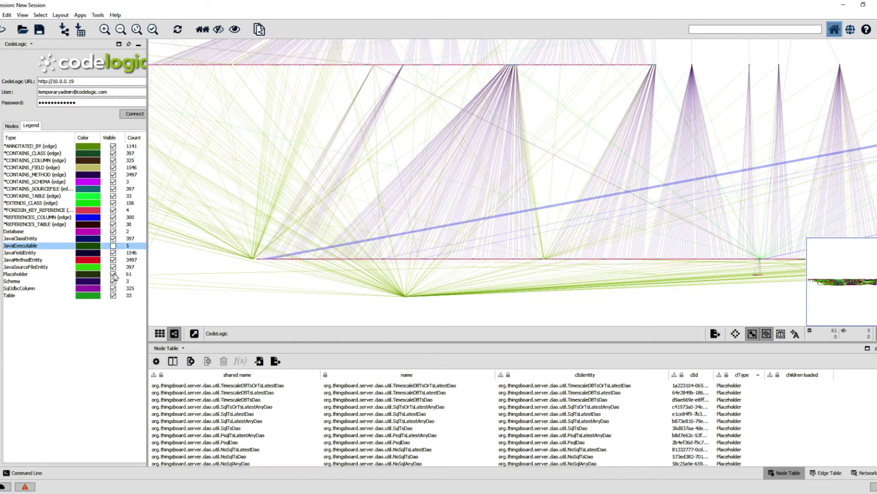
Hide the Placeholder nodes in the graph
left_click(114, 275)
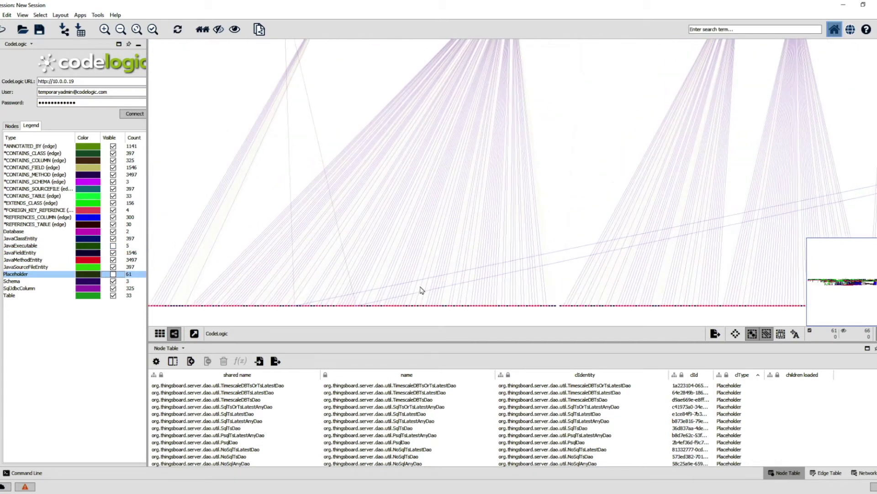
scroll(420, 288, "down", 3)
left_click_drag(615, 221, 554, 246)
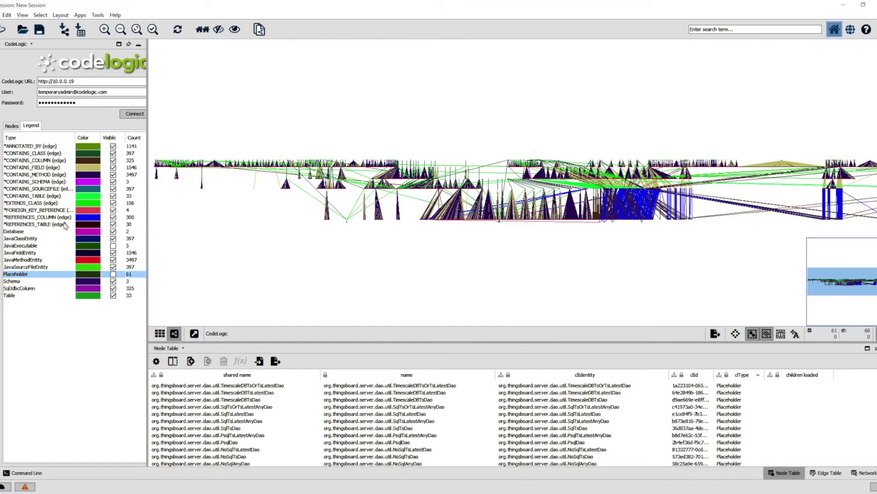
Hide the REFERENCES_COLUMN edges and switch the REFERENCES_TABLE edges off and on again
left_click(113, 218)
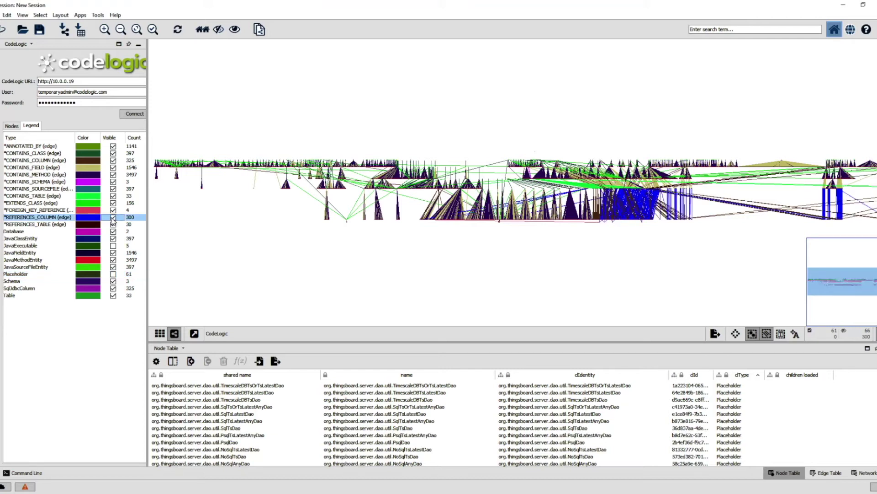
left_click(113, 218)
left_click(114, 219)
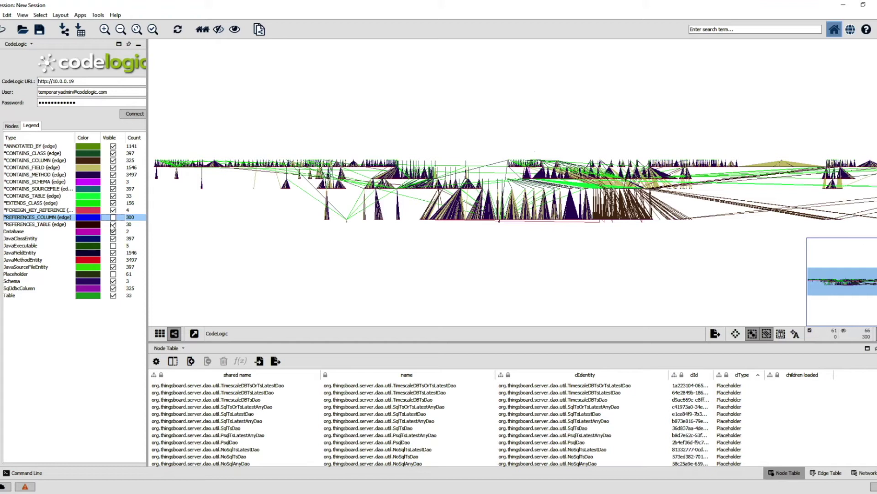
left_click(113, 225)
left_click(113, 224)
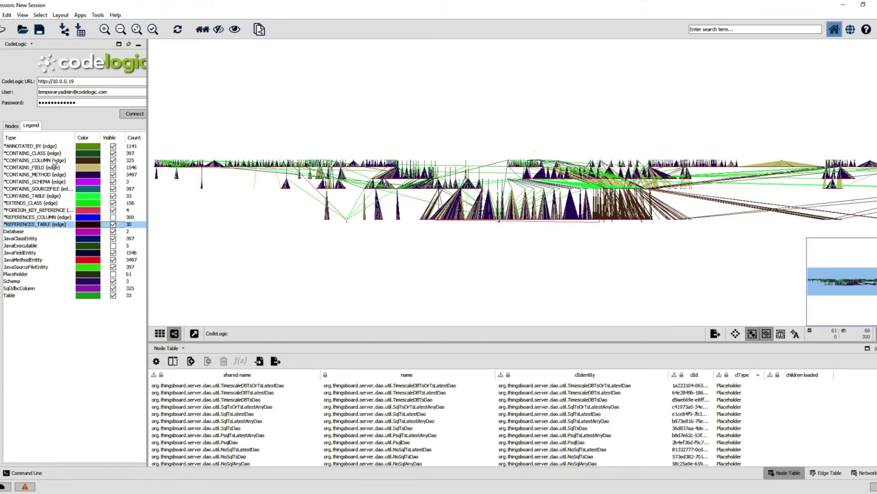
Switch the CONTAINS_COLUMN edges off and on for comparison, and show the REFERENCES_COLUMN edges again
left_click(113, 160)
left_click(113, 162)
left_click(113, 162)
left_click(113, 162)
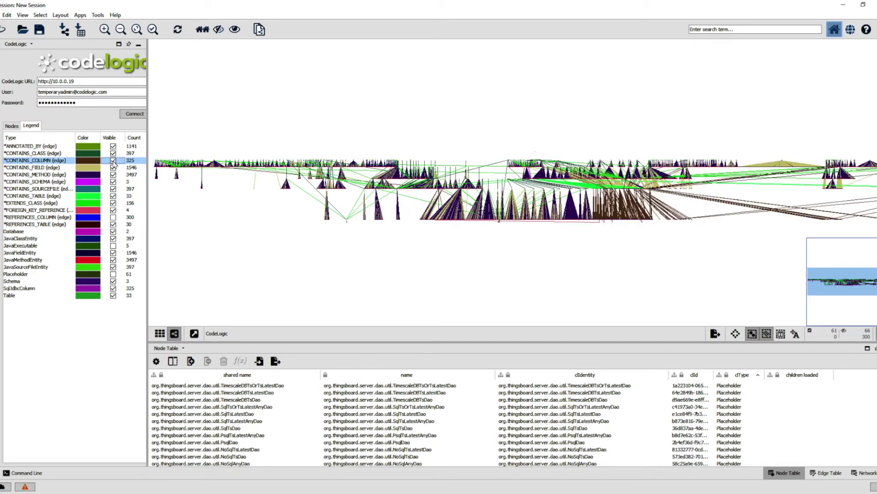
left_click(113, 160)
left_click(113, 160)
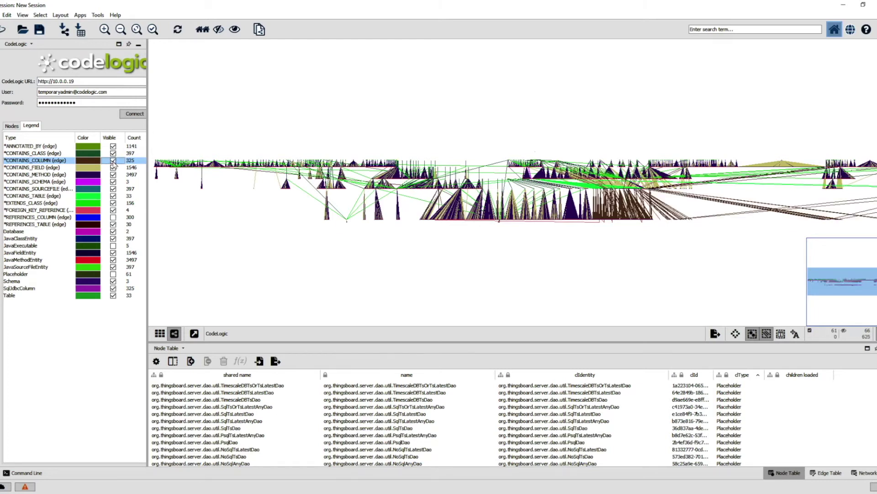
left_click(113, 218)
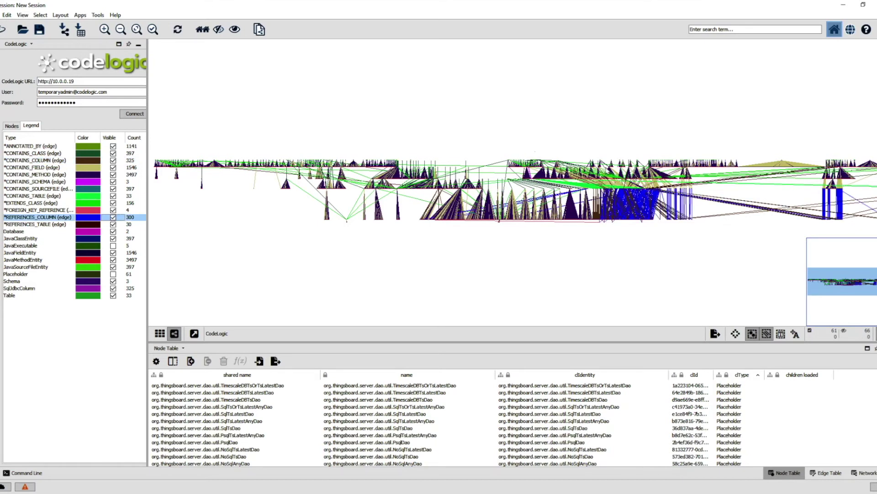
Box-select the cluster of nodes along the graph's lower edge, beside the blue column references, for inspection in the node table
scroll(622, 228, "down", 3)
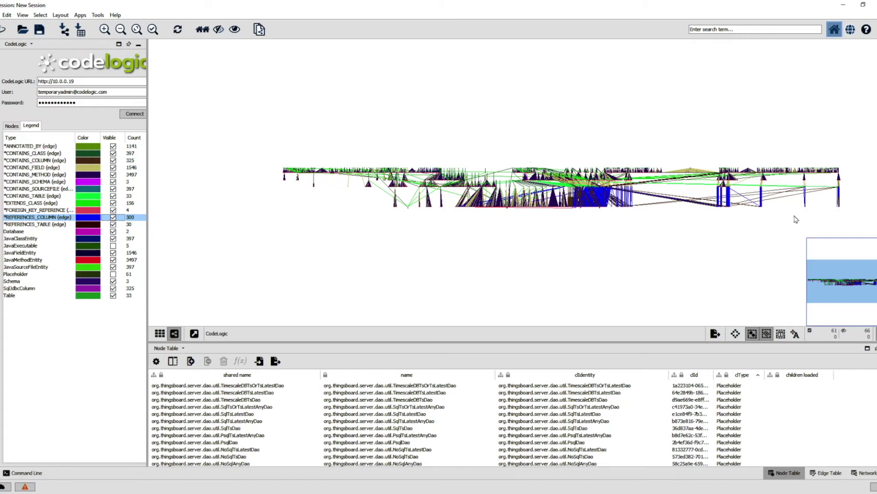
scroll(640, 272, "up", 5)
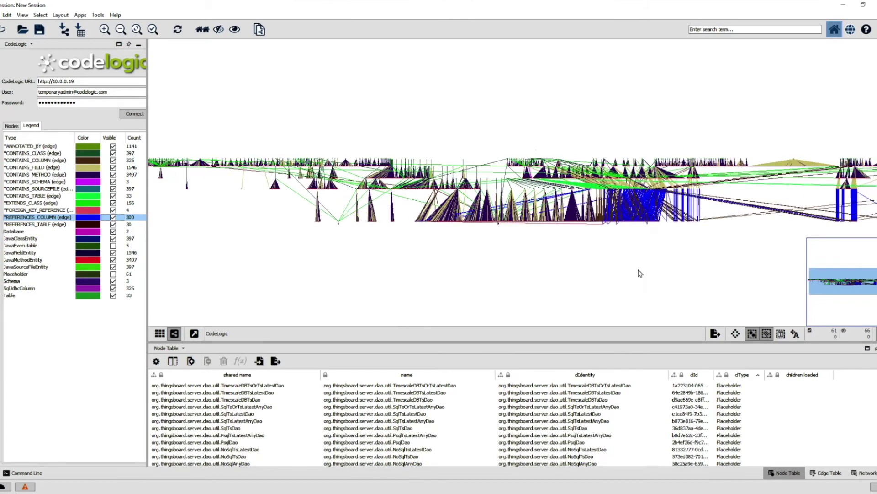
left_click_drag(679, 276, 509, 254)
scroll(509, 254, "down", 1)
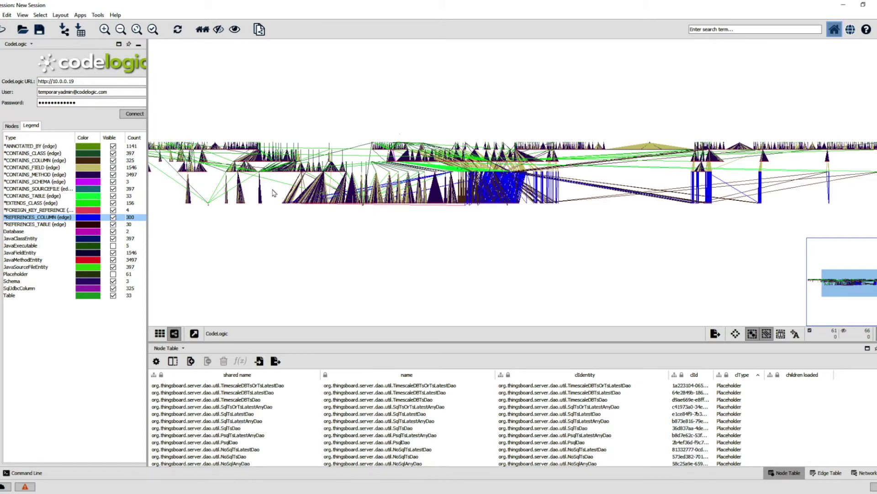
left_click_drag(274, 187, 380, 231)
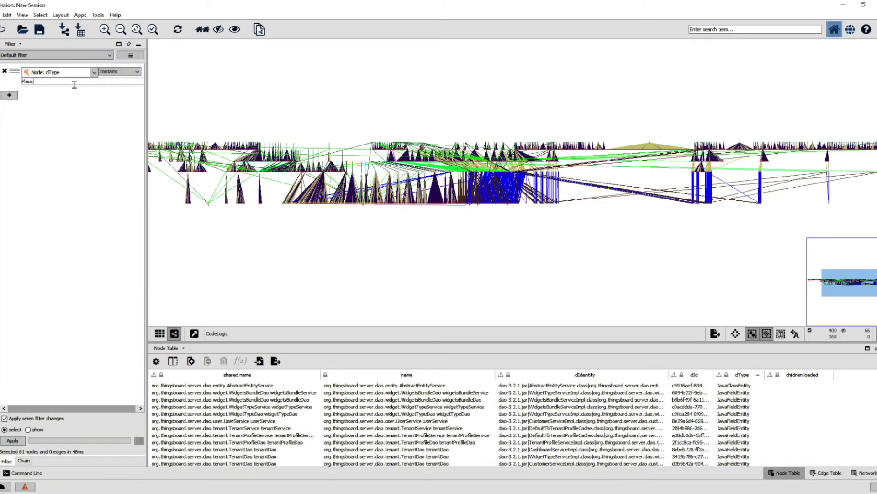
Change the clType filter text to "colu" to select the database column nodes
double_click(74, 84)
type("ck")
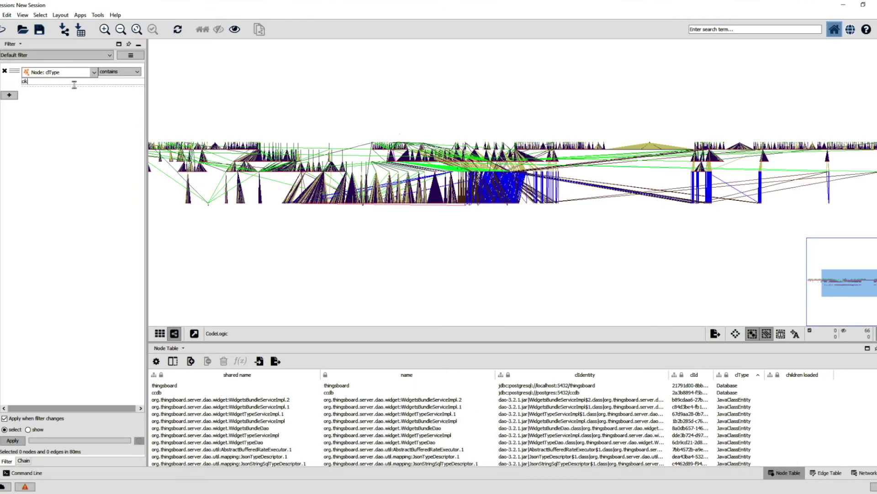
type("l")
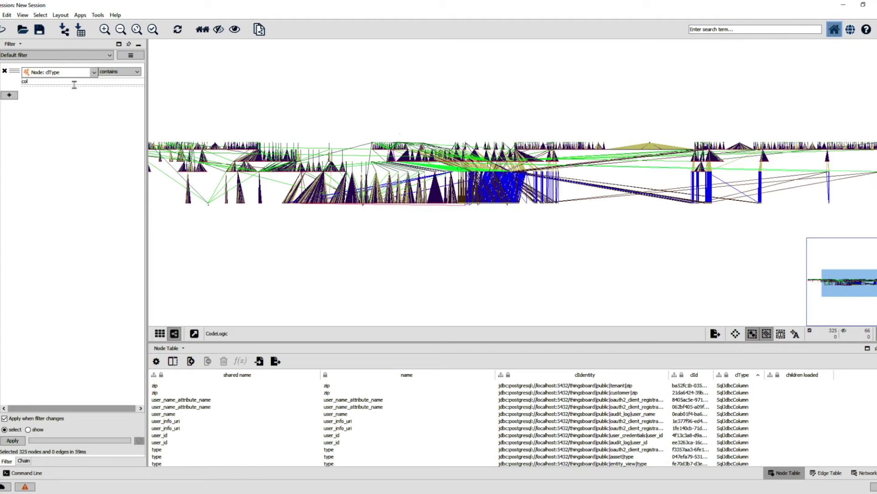
left_click_drag(273, 201, 347, 226)
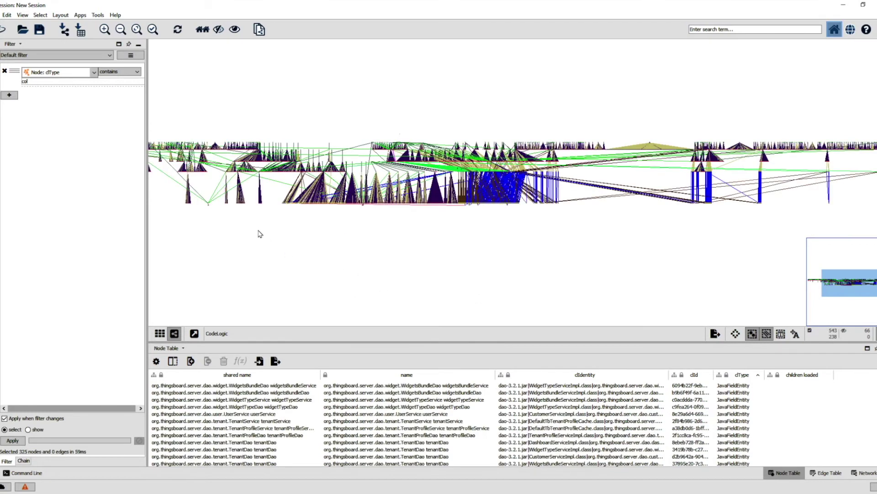
left_click(41, 81)
type("u")
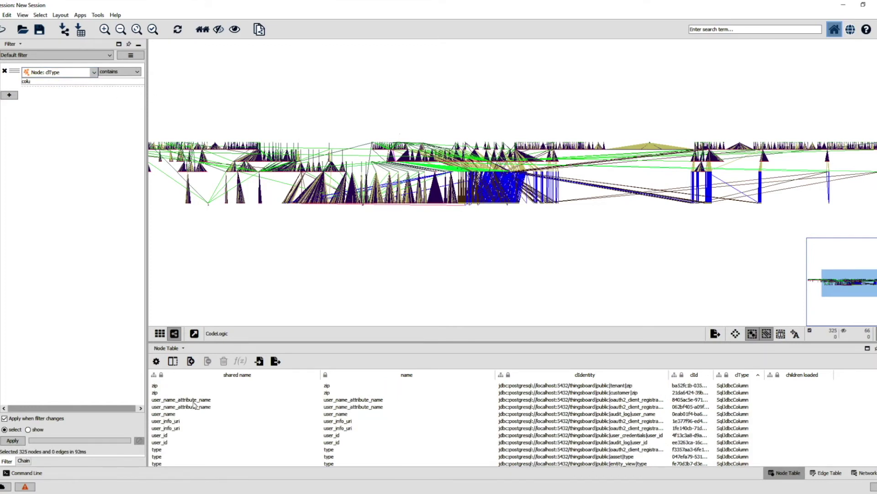
Look through the selected SqlJdbcColumn nodes in the node table
scroll(206, 421, "down", 5)
scroll(207, 422, "down", 3)
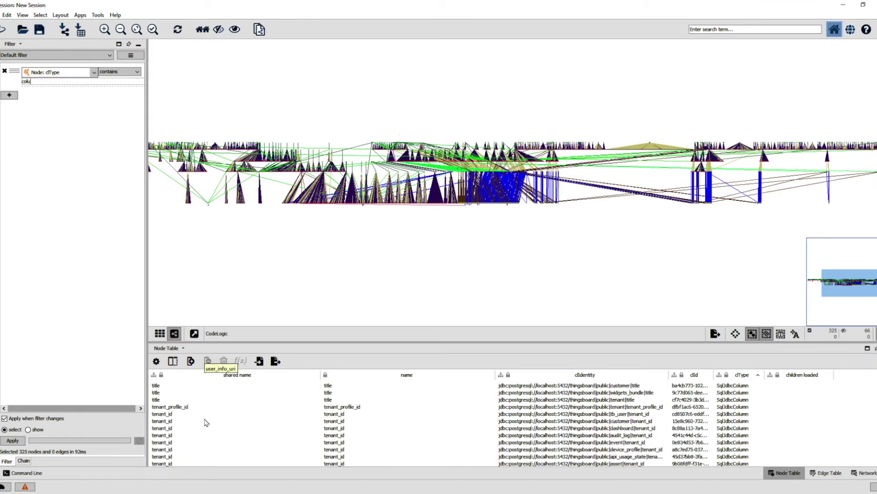
scroll(175, 431, "up", 5)
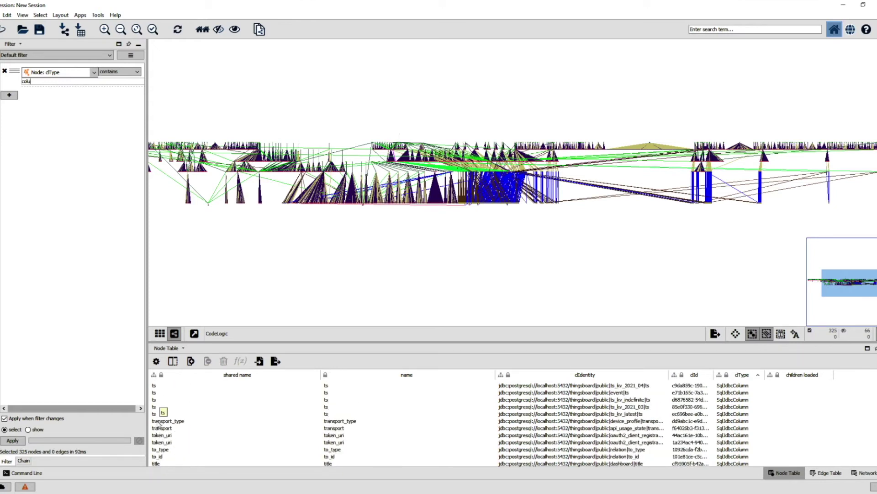
Read through the remaining database column names and their table identities in the node table
scroll(157, 422, "down", 5)
scroll(246, 446, "down", 5)
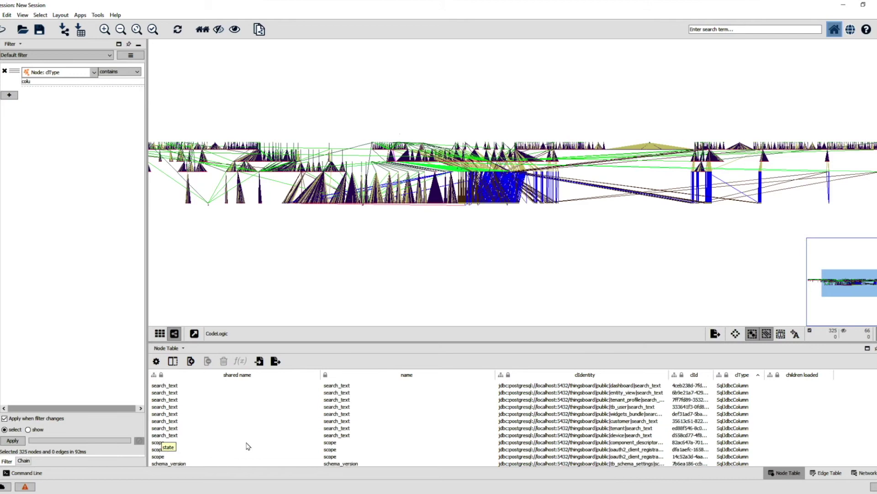
scroll(248, 446, "down", 5)
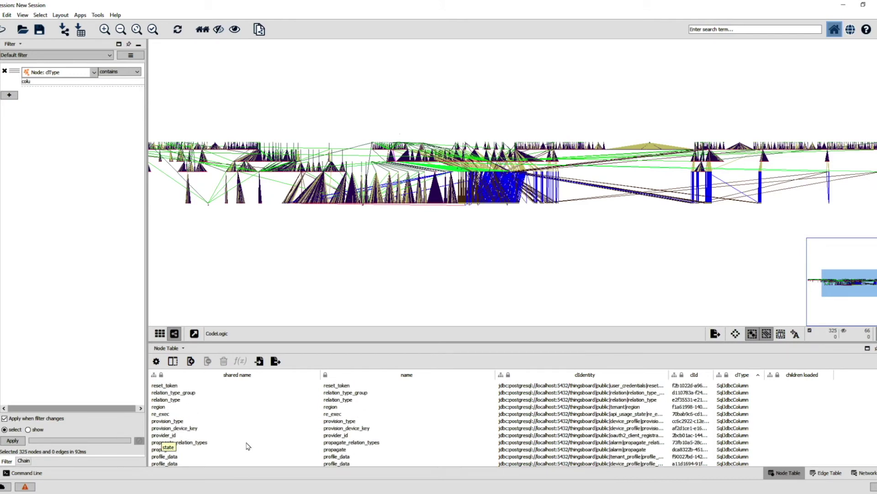
scroll(247, 446, "down", 2)
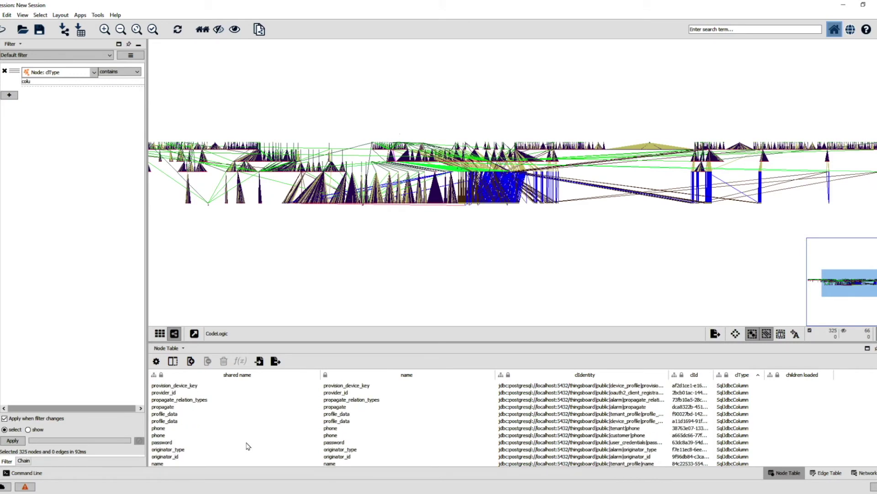
scroll(247, 446, "down", 1)
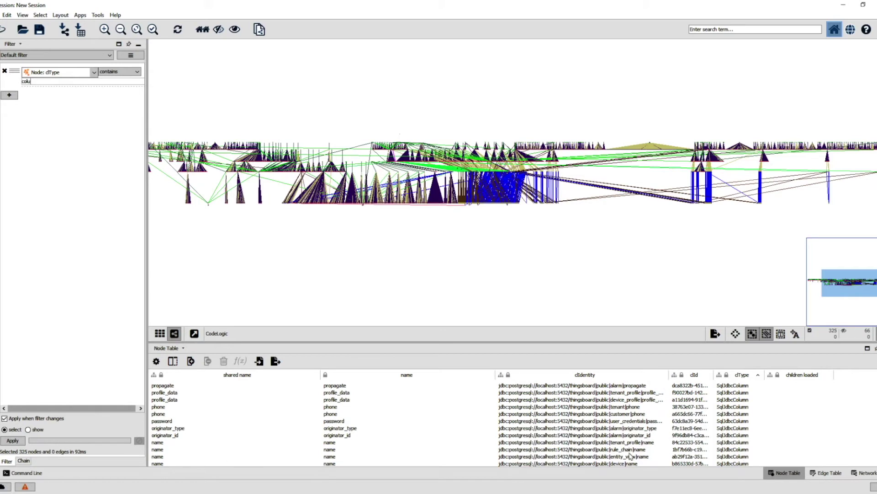
scroll(249, 411, "down", 1)
scroll(250, 411, "down", 5)
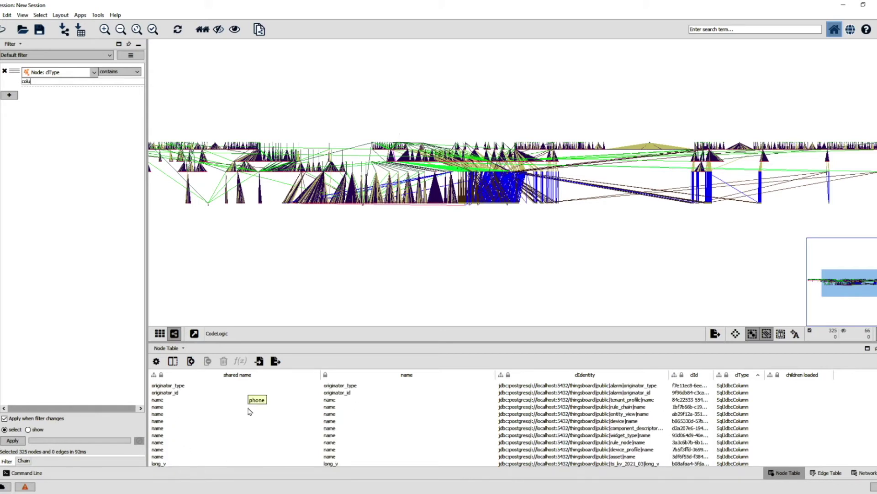
scroll(249, 413, "down", 4)
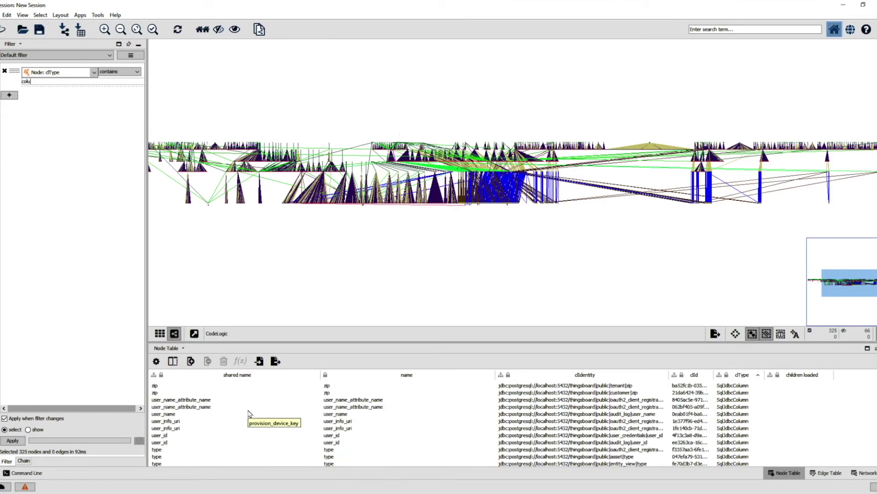
Examine the highlighted column nodes in the graph's lowest row, where the long blue references start among the Java clusters
scroll(229, 242, "up", 3)
left_click_drag(206, 245, 526, 256)
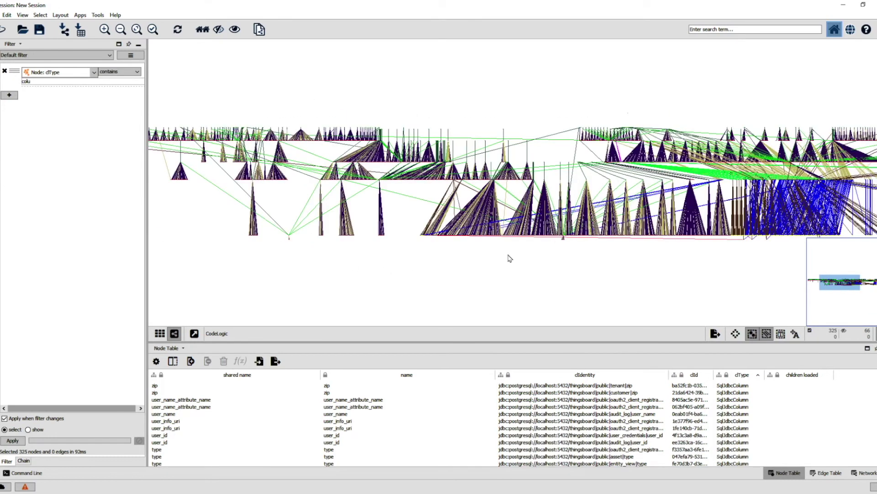
scroll(413, 284, "up", 6)
left_click_drag(290, 298, 623, 213)
scroll(308, 259, "up", 8)
scroll(460, 270, "up", 8)
left_click_drag(460, 271, 471, 225)
scroll(457, 276, "up", 5)
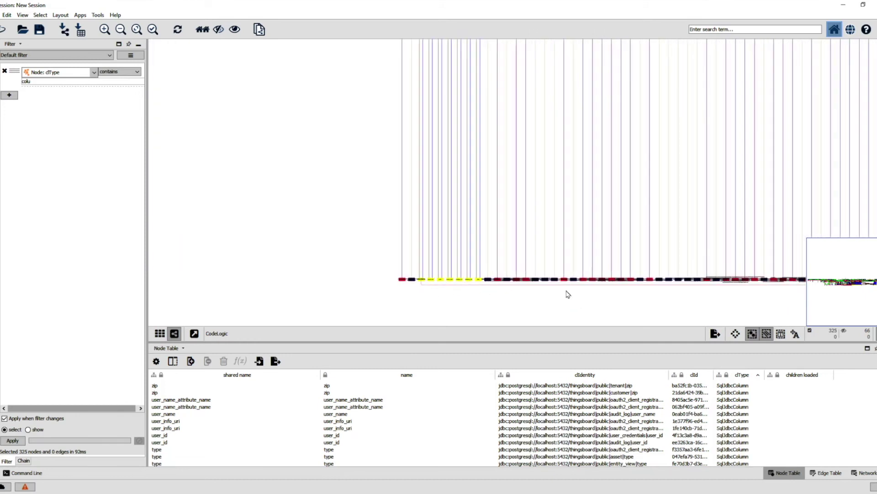
scroll(554, 284, "up", 10)
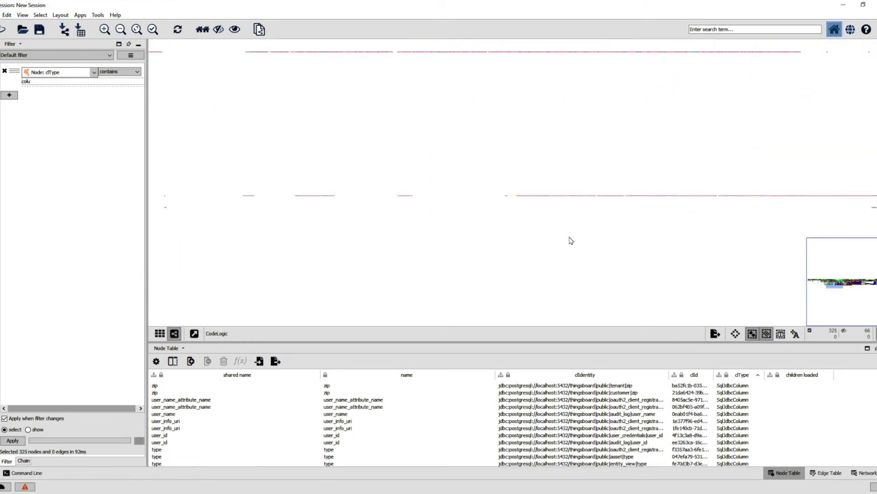
scroll(481, 252, "down", 5)
left_click_drag(481, 253, 390, 201)
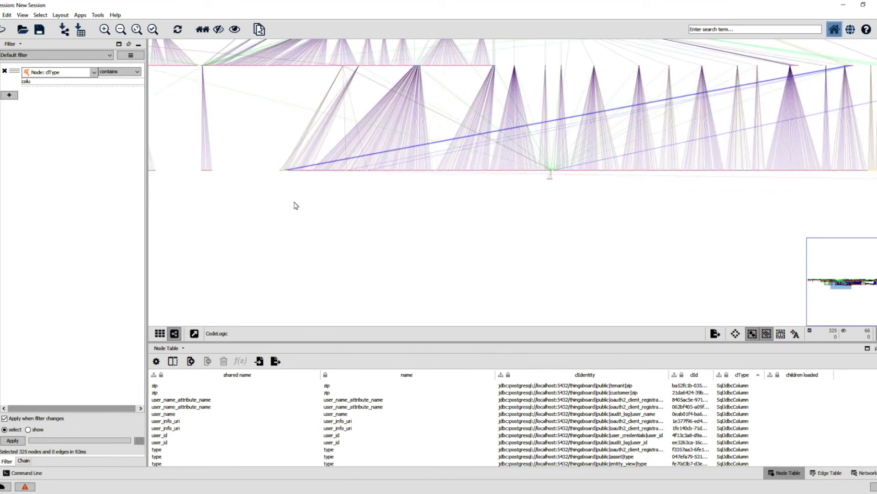
scroll(295, 205, "down", 5)
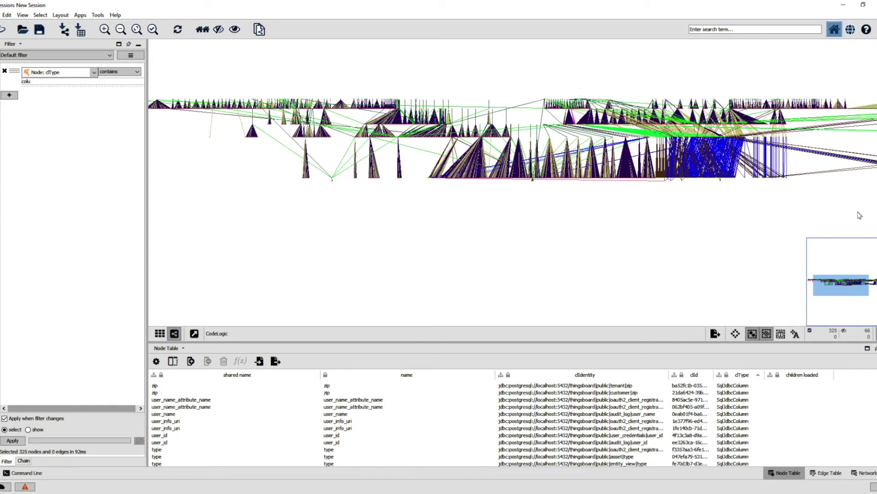
Clear the column selection and box-select the Java clusters at the graph's left end for inspection in the node table
left_click_drag(814, 203, 630, 162)
left_click_drag(380, 267, 381, 260)
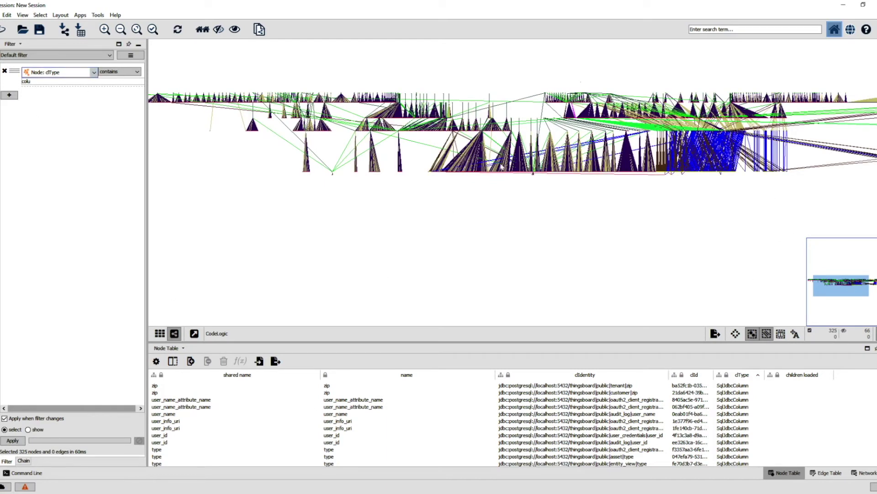
scroll(462, 210, "down", 3)
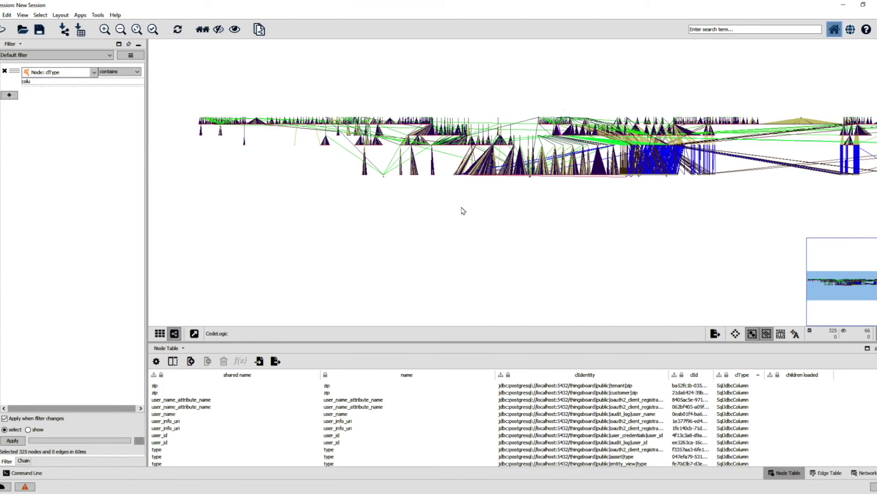
left_click(386, 237)
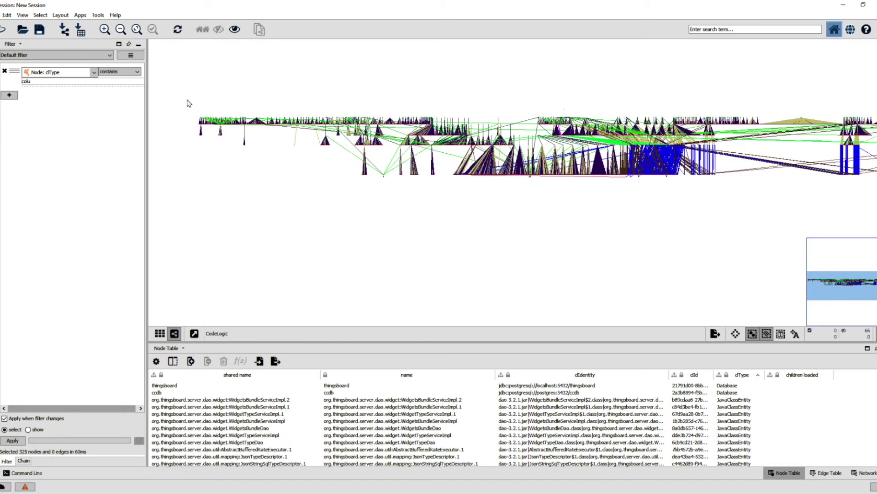
left_click_drag(185, 98, 452, 200)
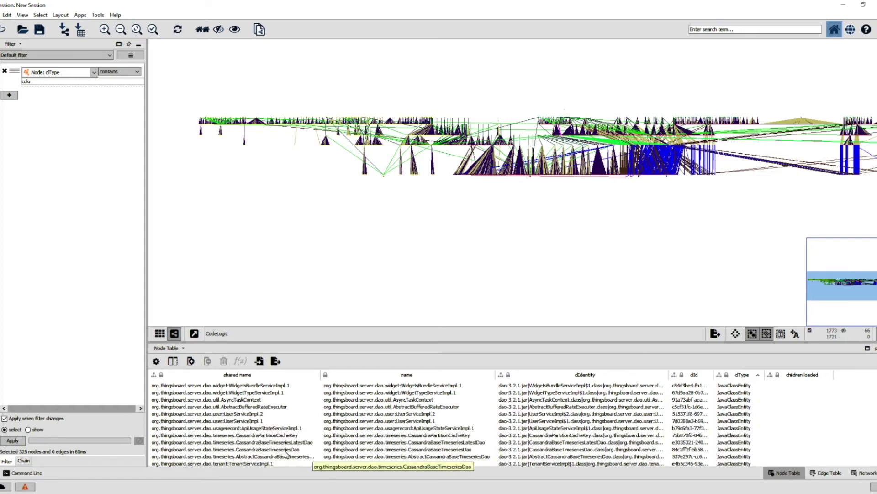
Look through the selected JavaClassEntity nodes in the node table, including the DAO and repository classes
scroll(286, 453, "down", 2)
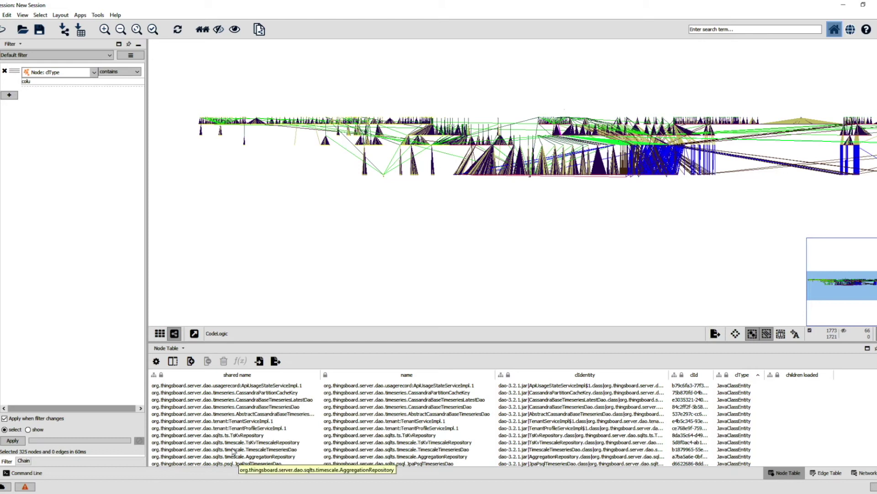
scroll(246, 453, "down", 3)
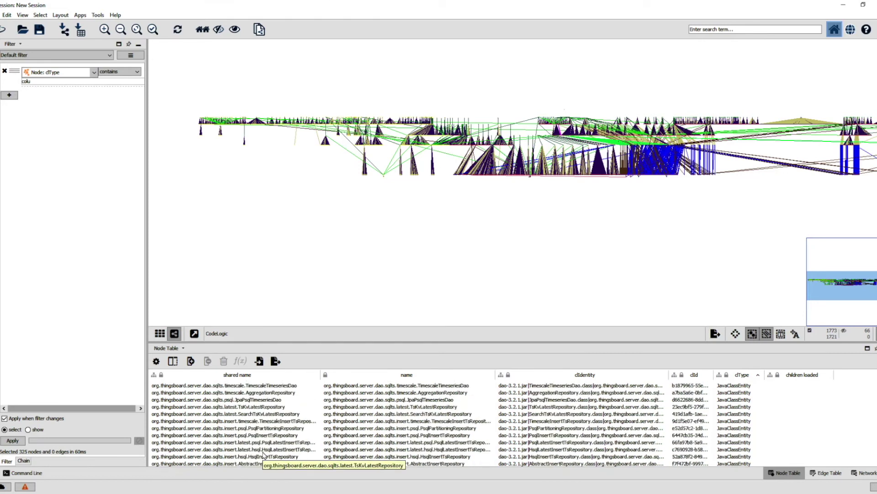
scroll(264, 454, "down", 1)
scroll(264, 457, "down", 2)
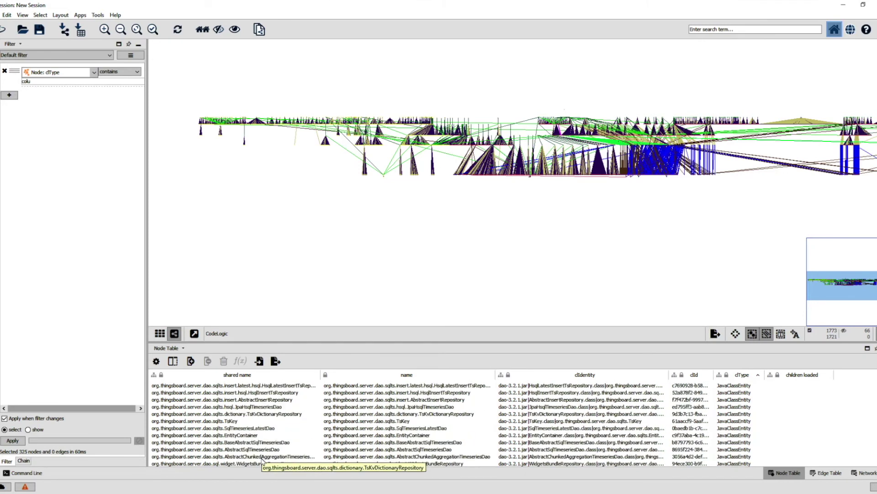
scroll(262, 458, "down", 3)
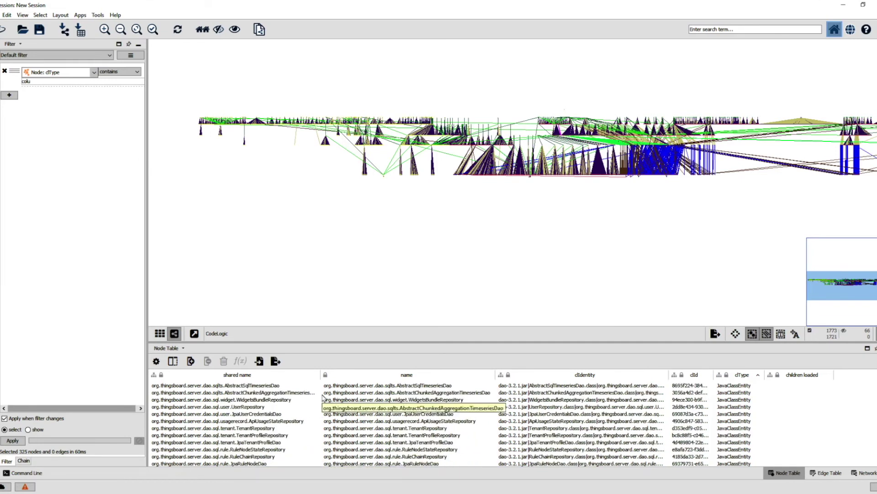
scroll(240, 443, "down", 1)
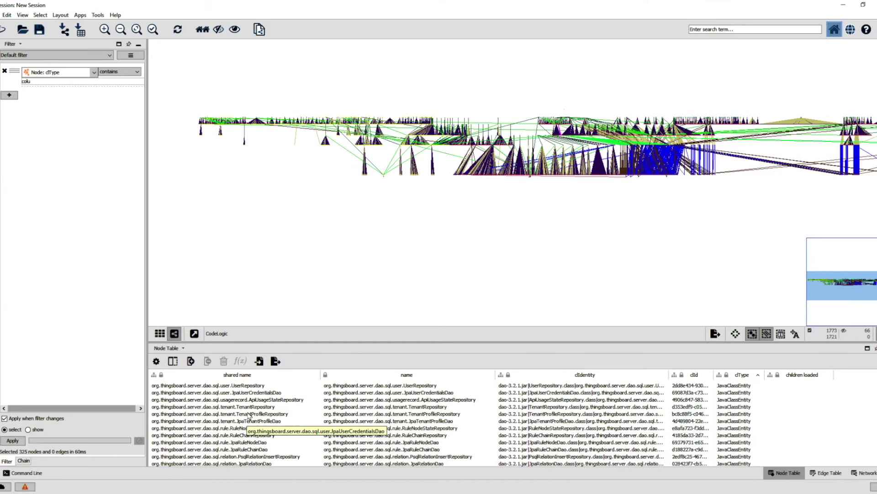
scroll(232, 464, "down", 4)
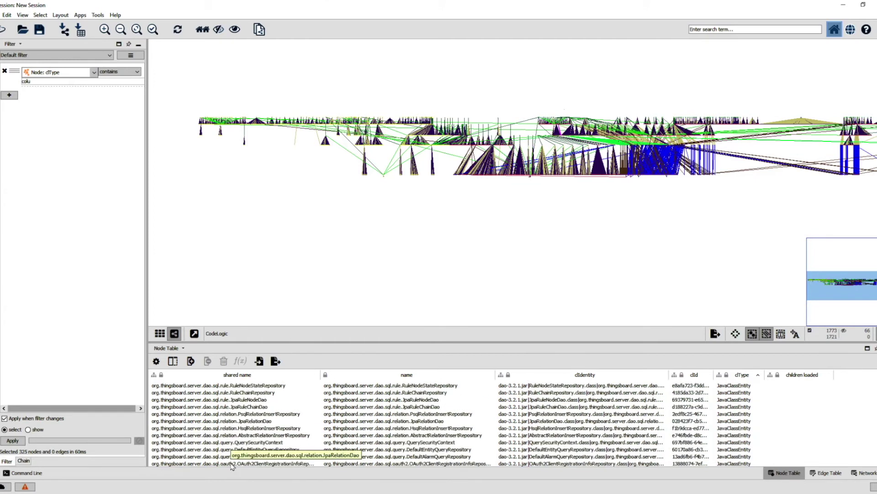
scroll(232, 456, "down", 2)
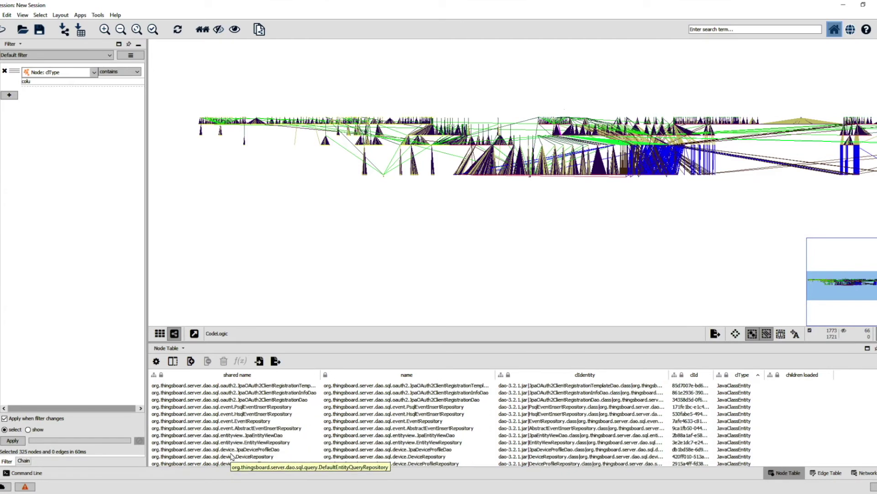
scroll(228, 459, "down", 2)
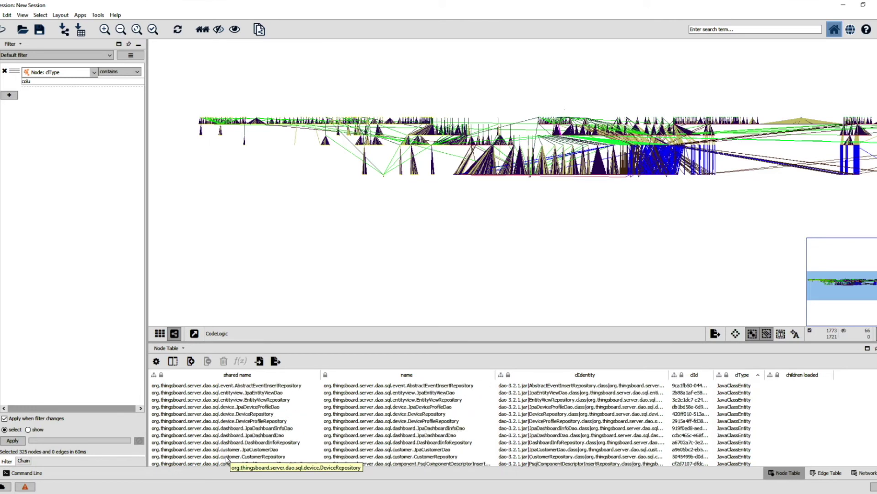
scroll(227, 459, "down", 5)
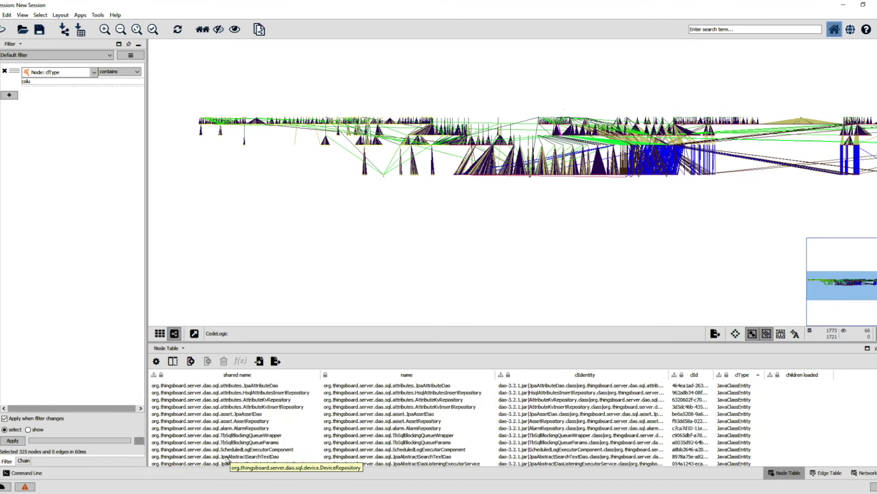
scroll(227, 459, "down", 4)
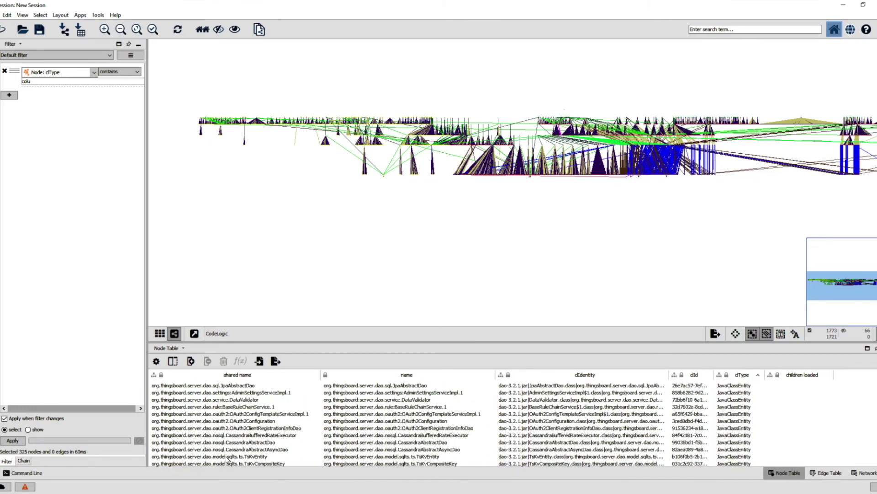
scroll(228, 459, "up", 4)
scroll(288, 451, "up", 4)
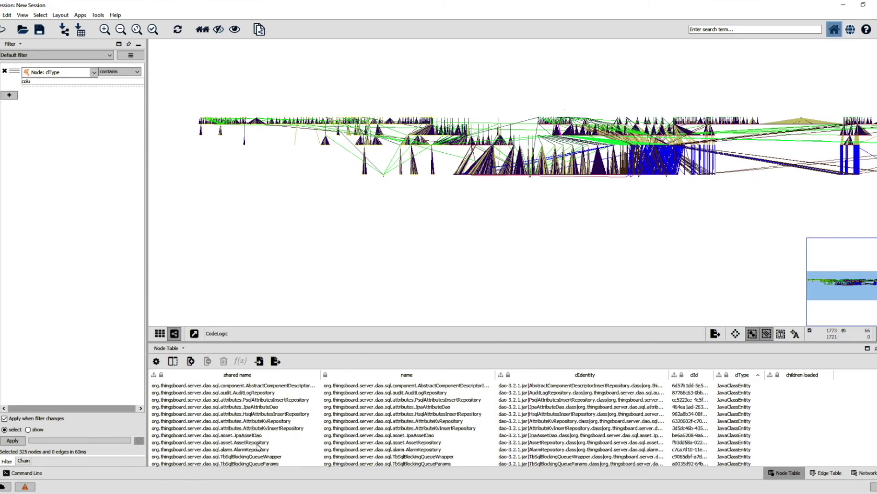
Extend the box selection over the neighbouring clusters up to the dense blue column references and review the selected Java classes
left_click_drag(366, 123, 622, 197)
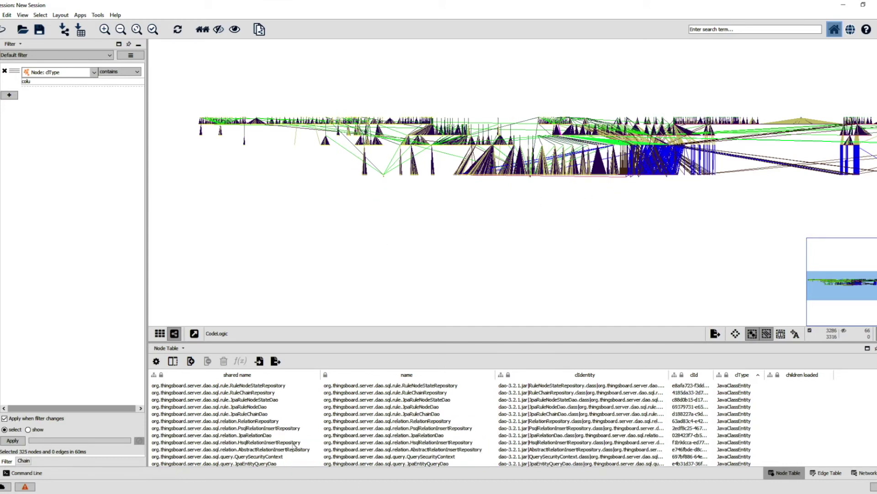
scroll(306, 450, "down", 1)
scroll(305, 450, "down", 5)
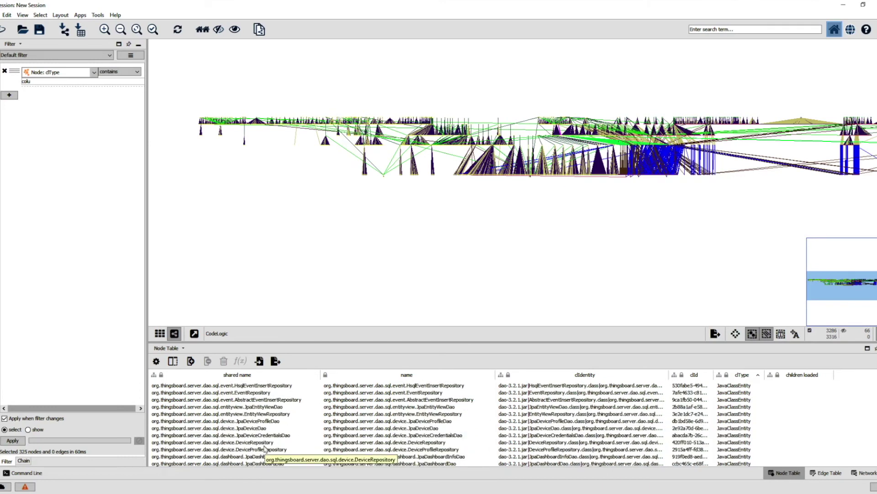
scroll(237, 444, "down", 5)
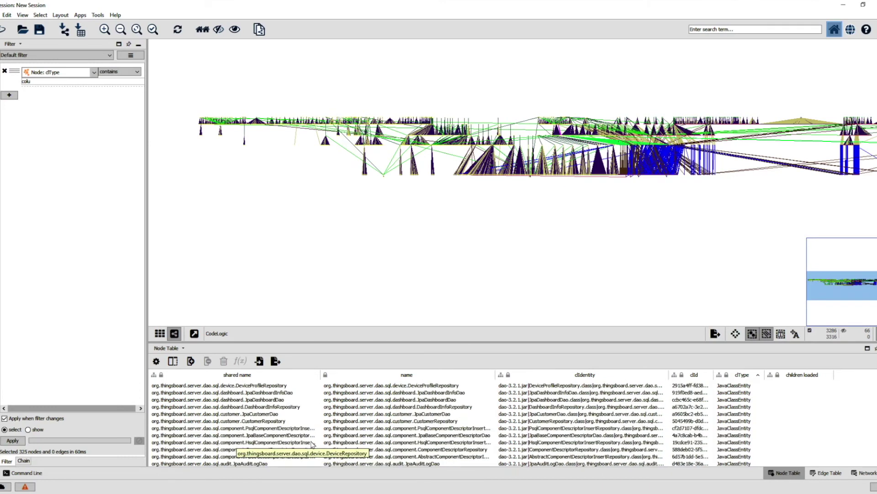
scroll(282, 460, "down", 5)
scroll(281, 457, "down", 5)
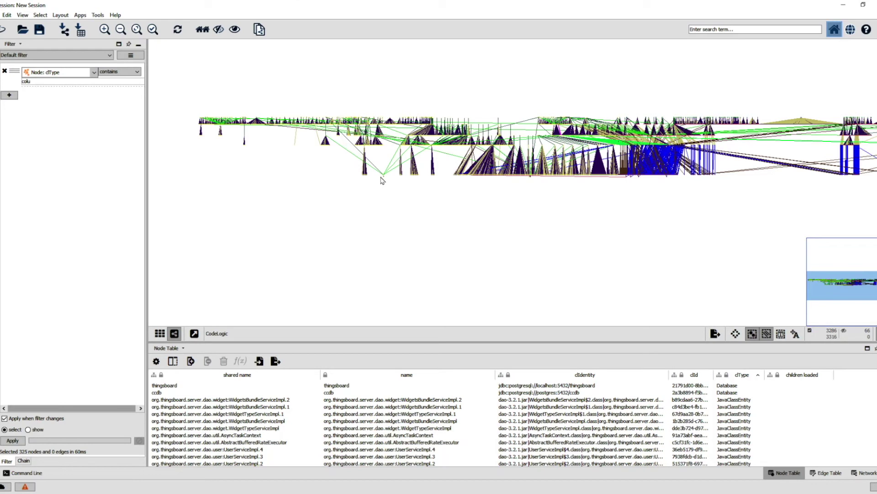
Examine the nodes in the lowest row where the long blue references start, and clear the node selection
mouse_move(611, 213)
left_mouse_down()
mouse_move(584, 226)
mouse_move(601, 235)
left_mouse_up()
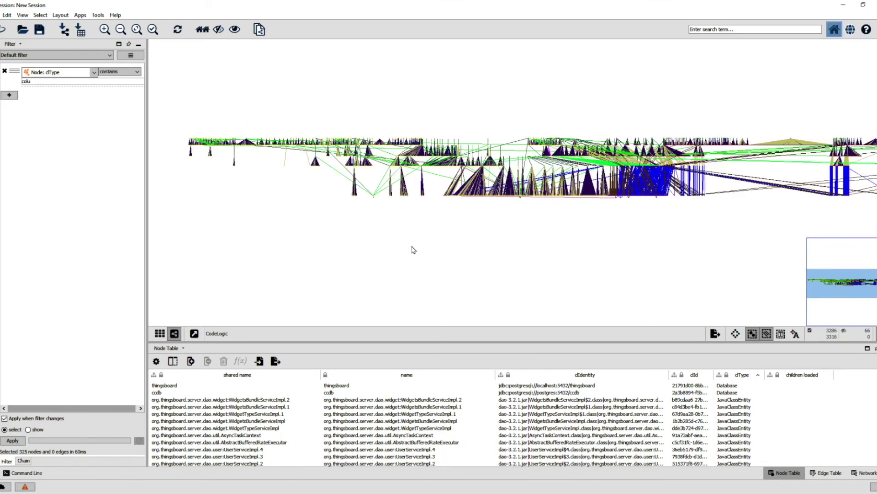
scroll(412, 249, "up", 5)
scroll(462, 276, "up", 3)
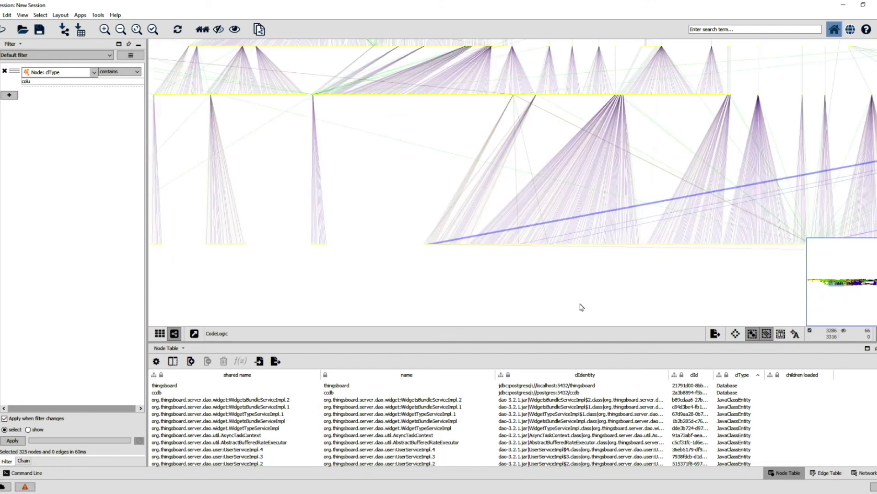
scroll(482, 297, "up", 4)
scroll(400, 306, "up", 3)
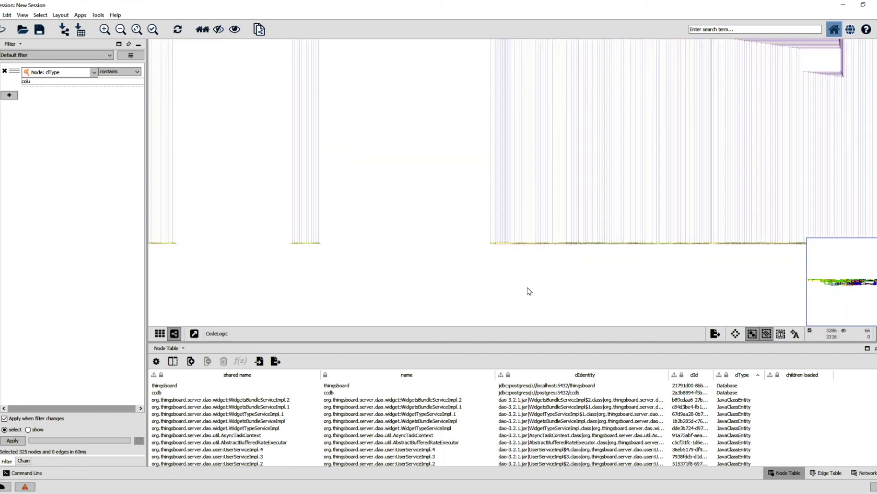
scroll(517, 274, "up", 3)
left_click_drag(514, 274, 517, 133)
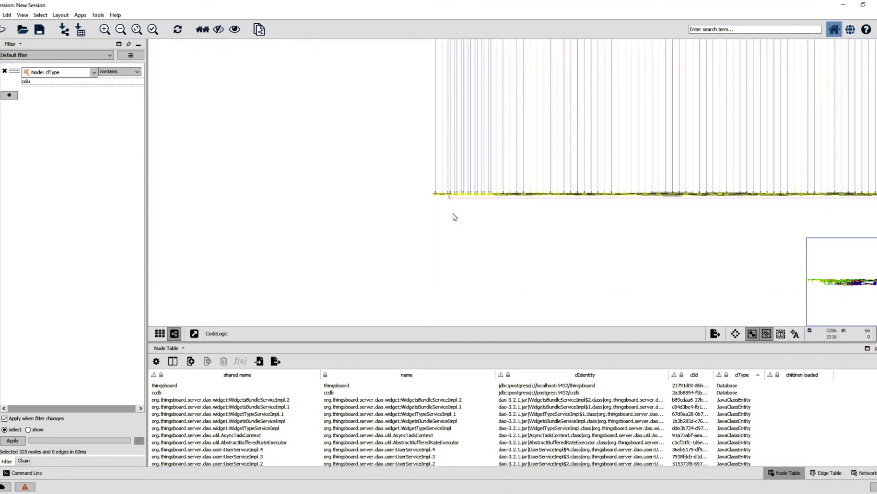
left_click(465, 265)
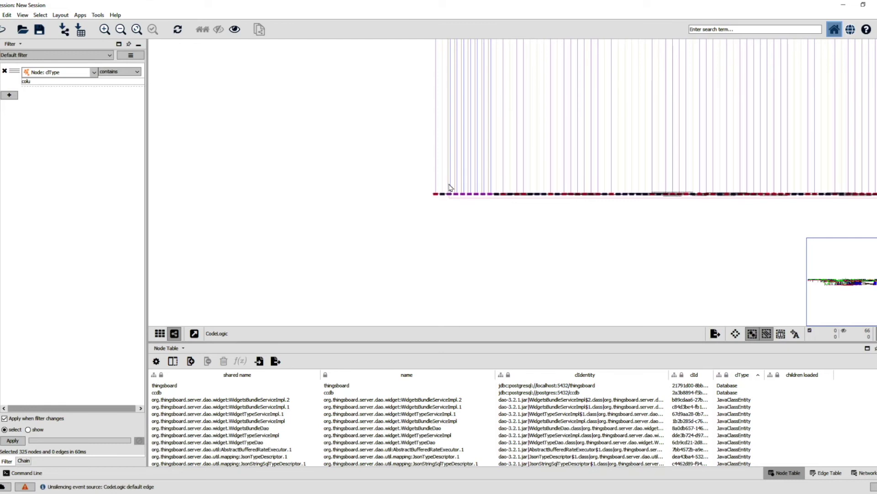
Box-select the purple column nodes at the start of the long lowest row and review them in the node table
left_click_drag(443, 186, 501, 217)
scroll(620, 265, "up", 1)
scroll(620, 265, "up", 8)
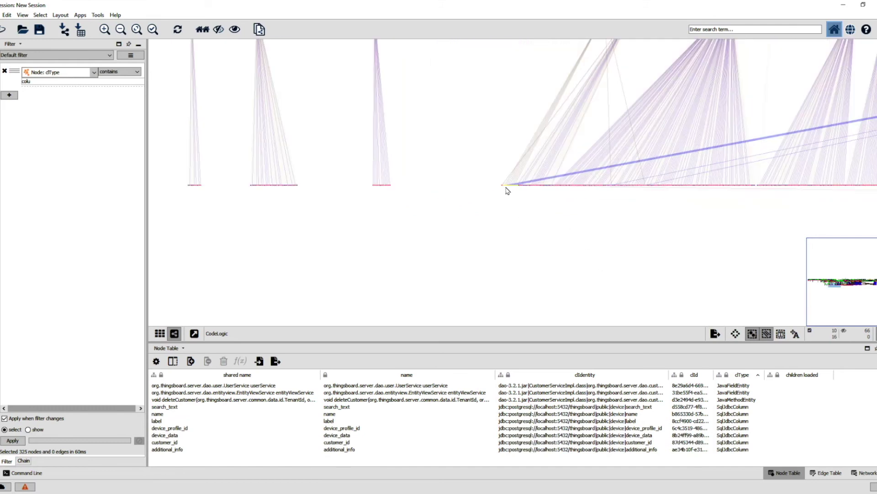
left_click_drag(506, 172, 445, 190)
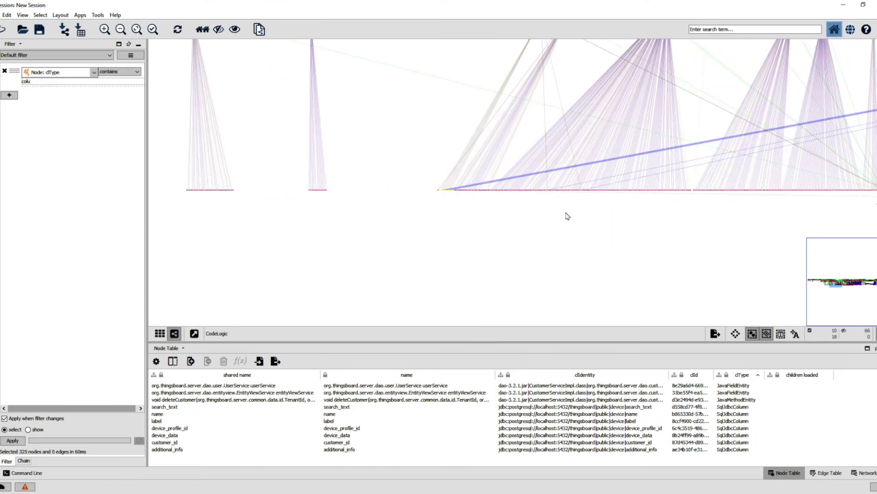
scroll(721, 243, "up", 3)
Hide the EXTENDS_CLASS edges in the CodeLogic legend for the whole dependency graph
scroll(721, 242, "down", 10)
scroll(635, 225, "down", 3)
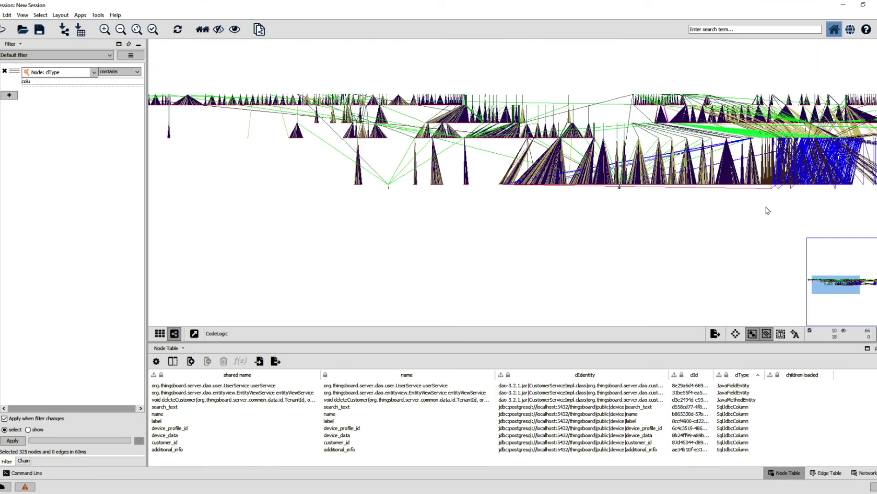
scroll(679, 227, "down", 4)
left_click_drag(639, 232, 594, 260)
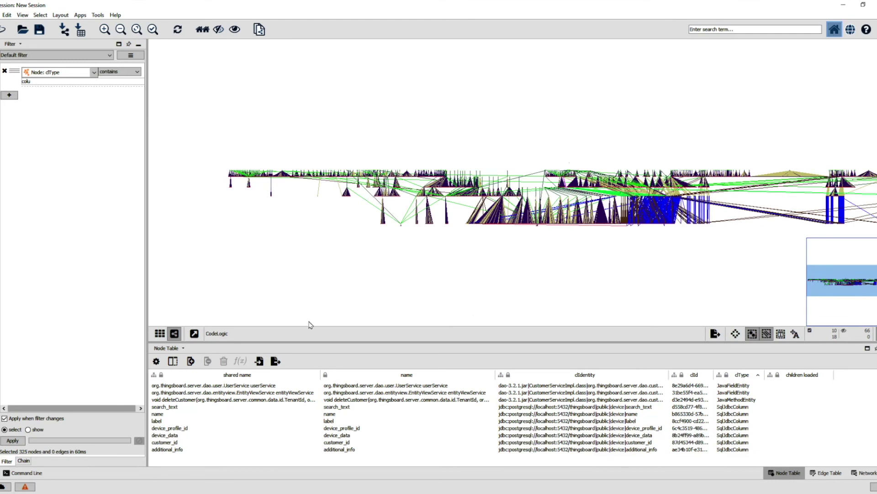
left_click(0, 194)
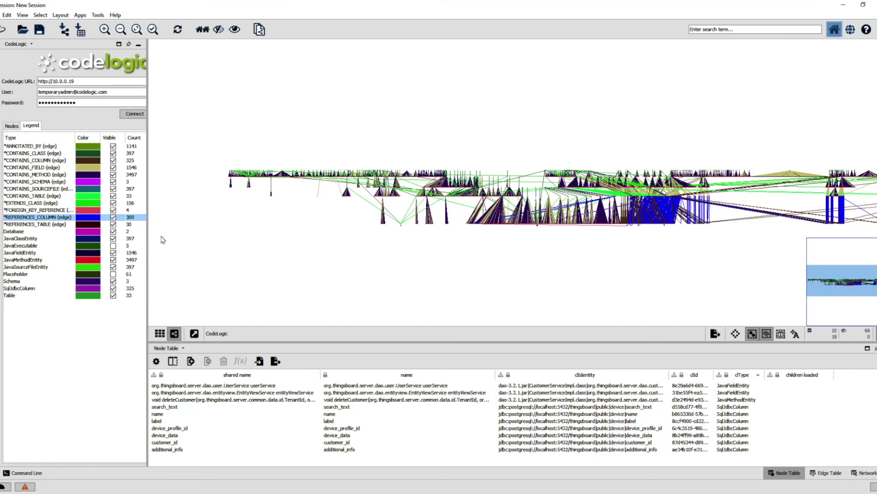
left_click(56, 203)
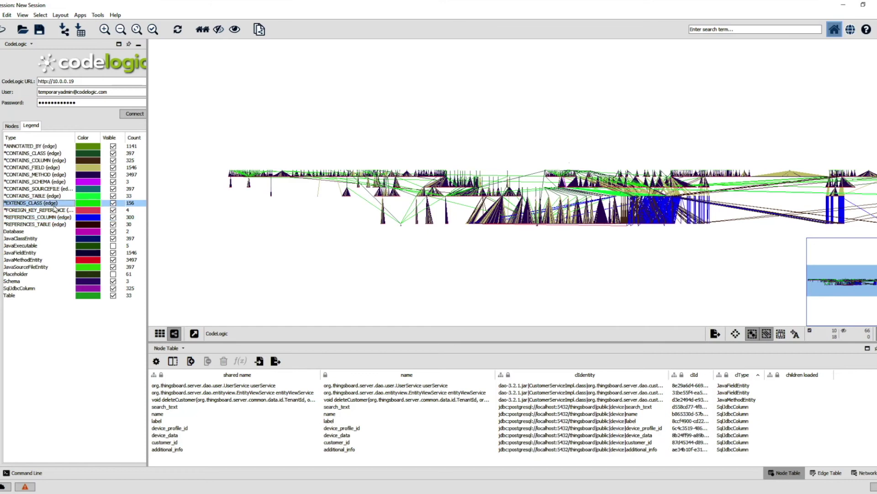
left_click(113, 204)
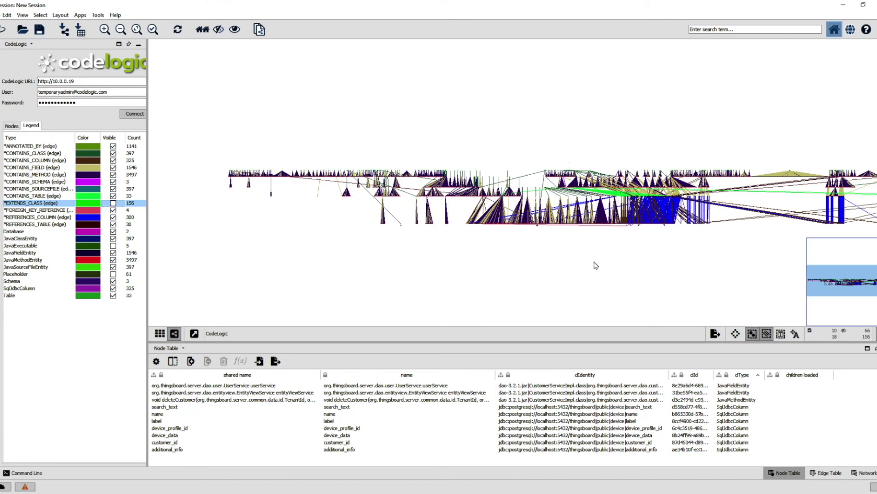
Toggle the visibility of the CONTAINS_TABLE edges off and on to identify them in the graph, leaving them visible
left_click_drag(631, 262, 572, 247)
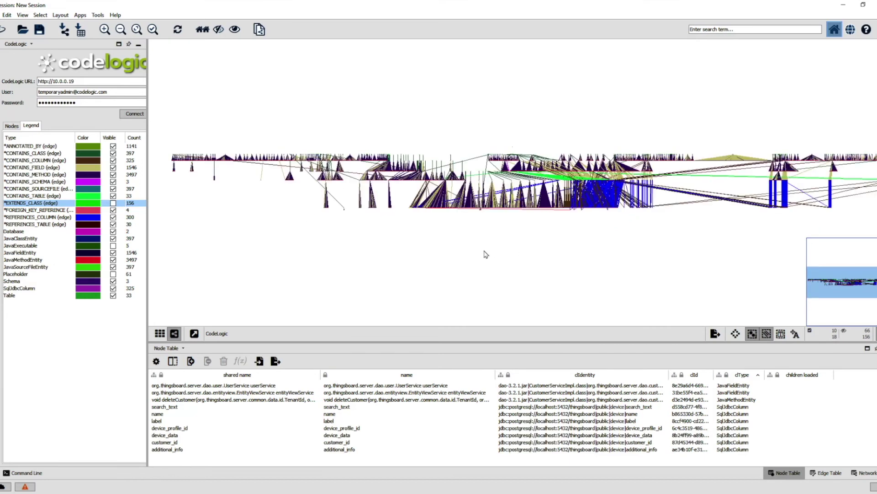
left_click(113, 196)
left_click(113, 196)
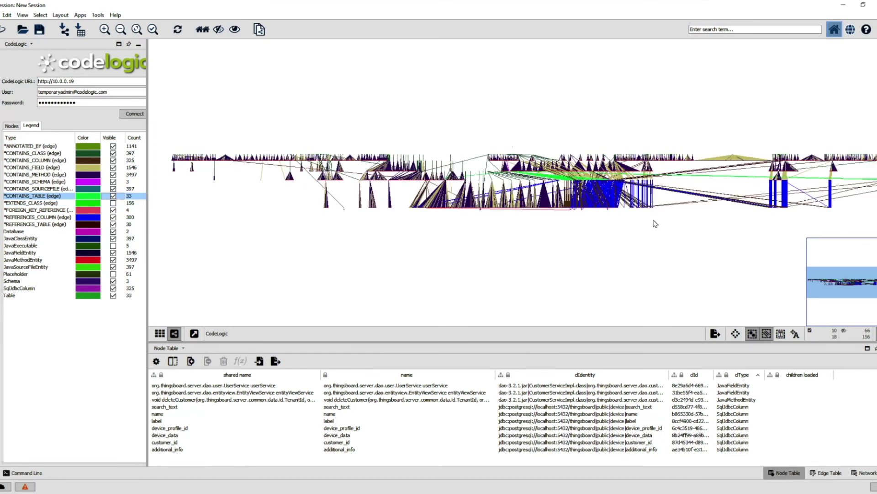
scroll(656, 224, "down", 1)
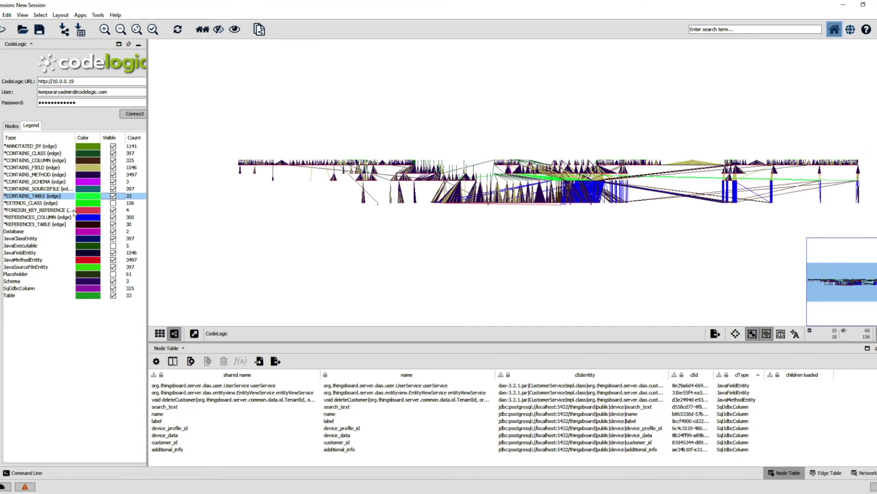
left_click(113, 196)
left_click(114, 196)
left_click(114, 197)
Box-select the clusters around the separate pair of blue column-reference bands, review their Java classes in the node table, and clear the selection
left_click_drag(717, 141, 763, 219)
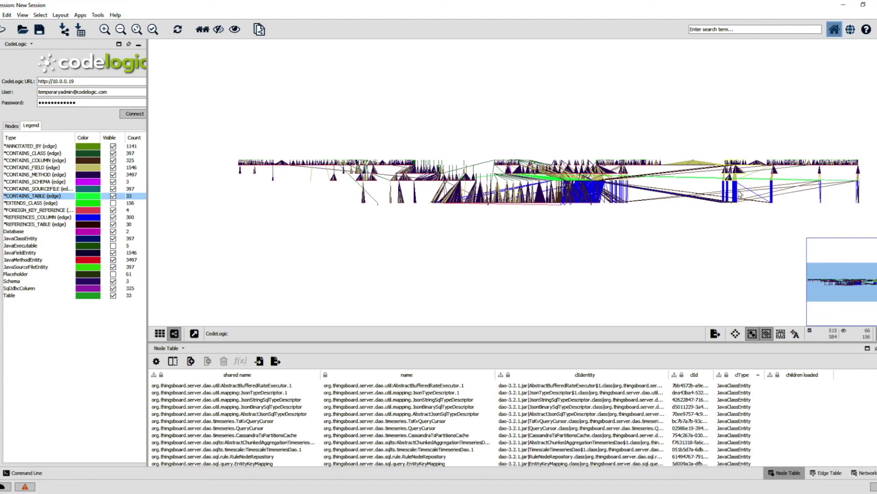
left_click(733, 224)
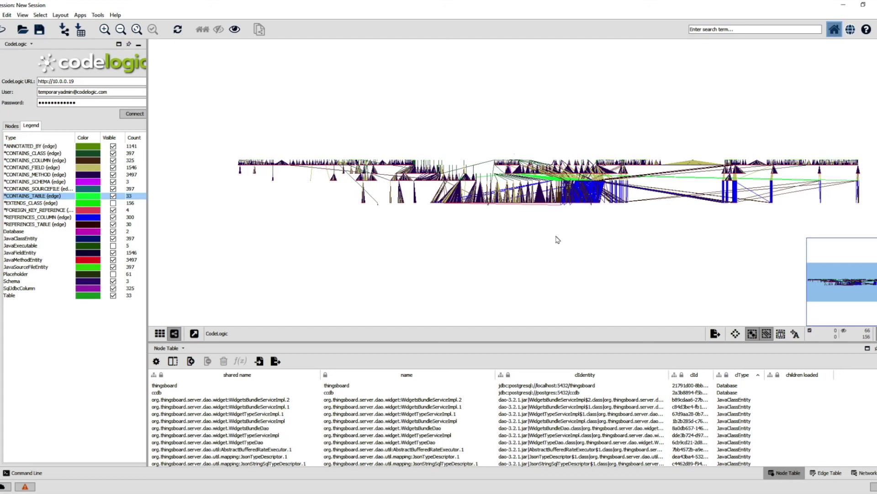
scroll(558, 240, "up", 1)
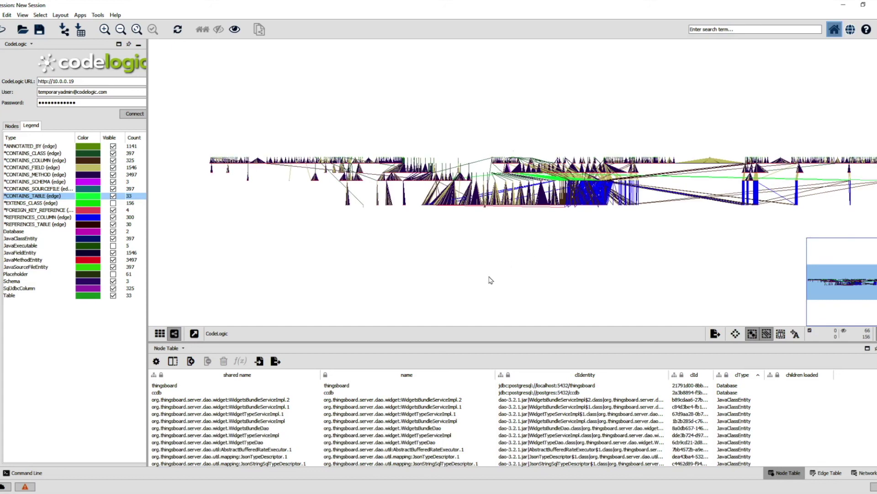